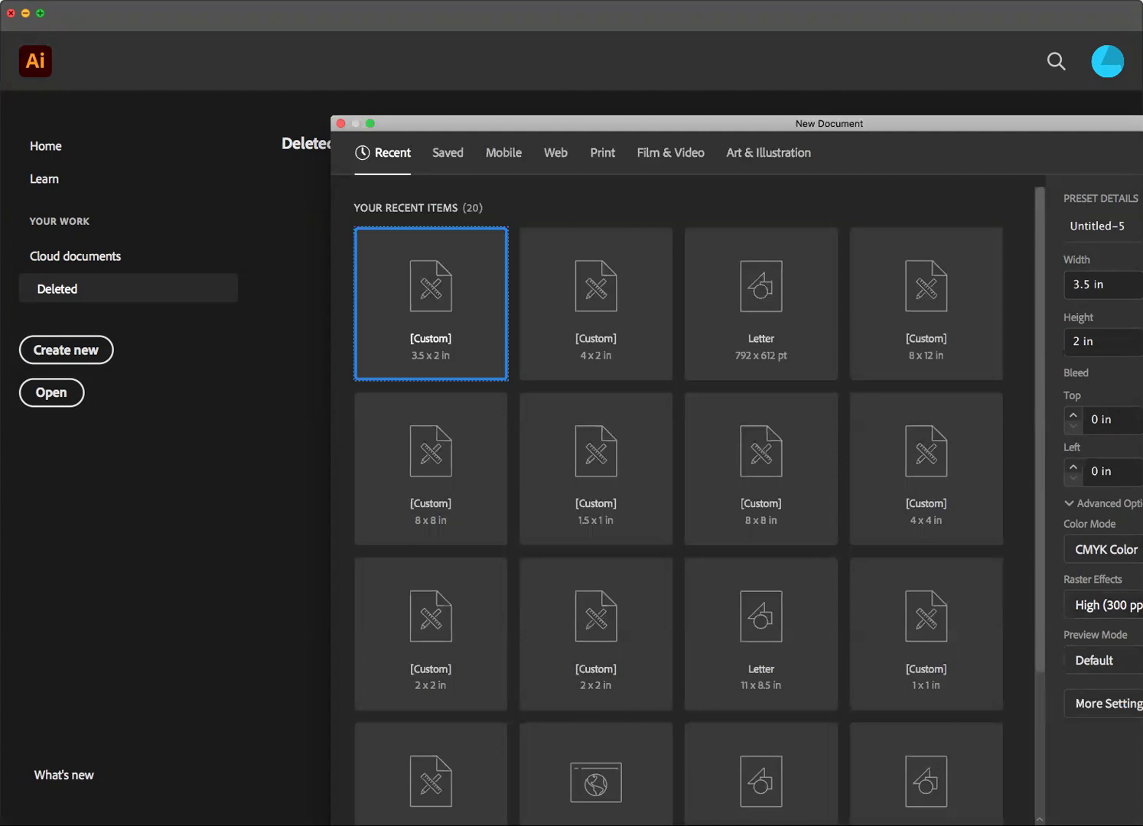
- Create a 3.5 by 2 in CMYK document and add a 1.5 in wide, 1 in high rectangle to the artboard
{"action": "key", "text": "Return"}
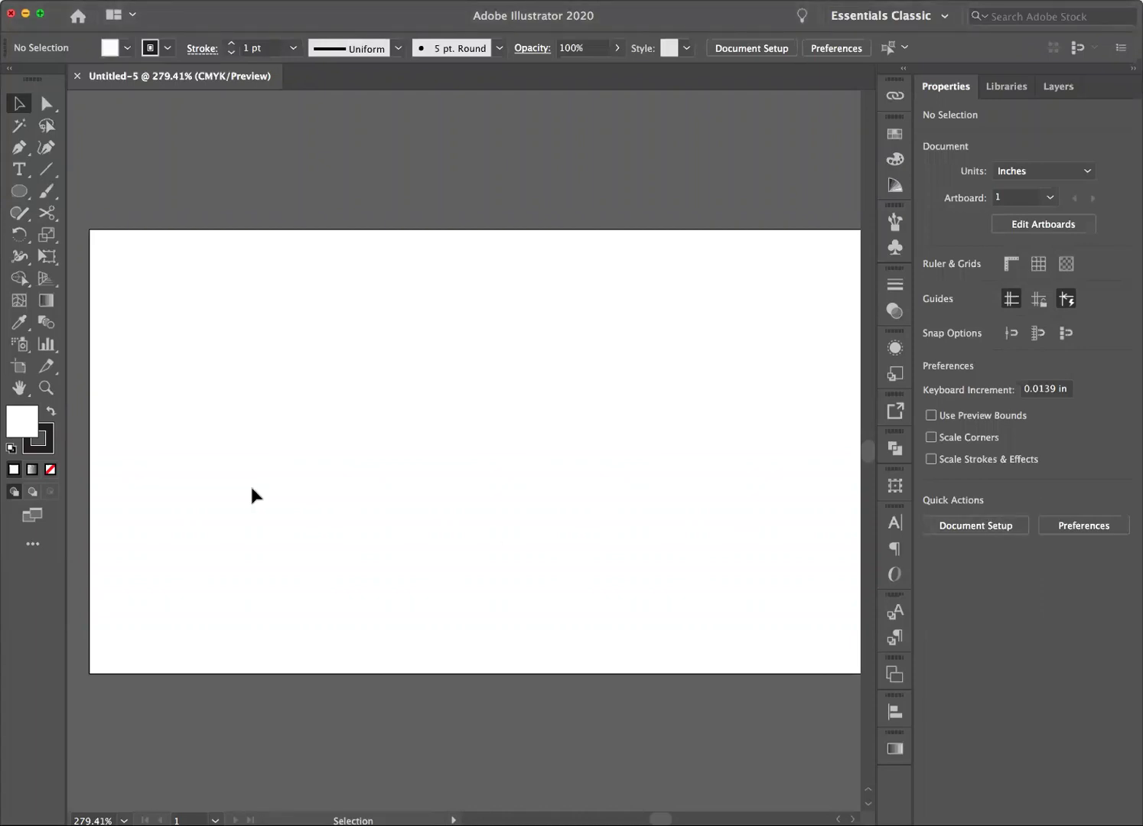
{"action": "left_click", "coordinate": [19, 191]}
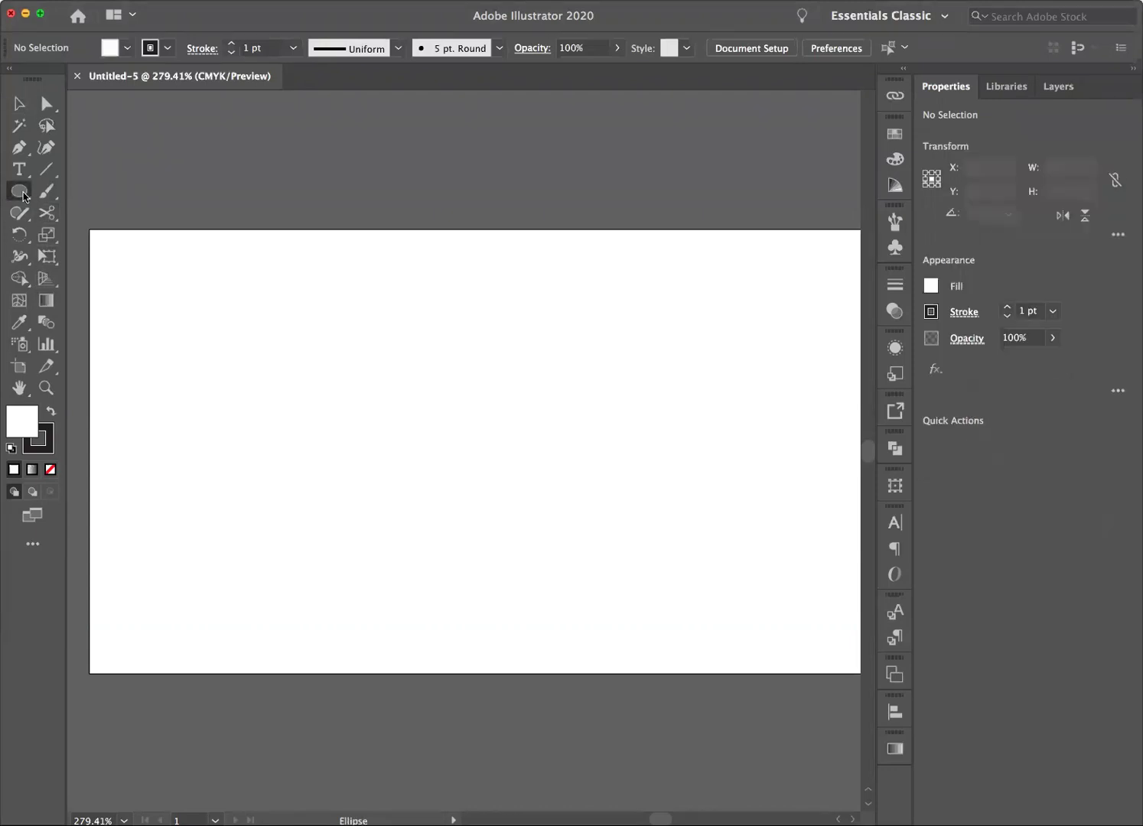
{"action": "left_click", "coordinate": [97, 195]}
{"action": "left_click", "coordinate": [353, 413]}
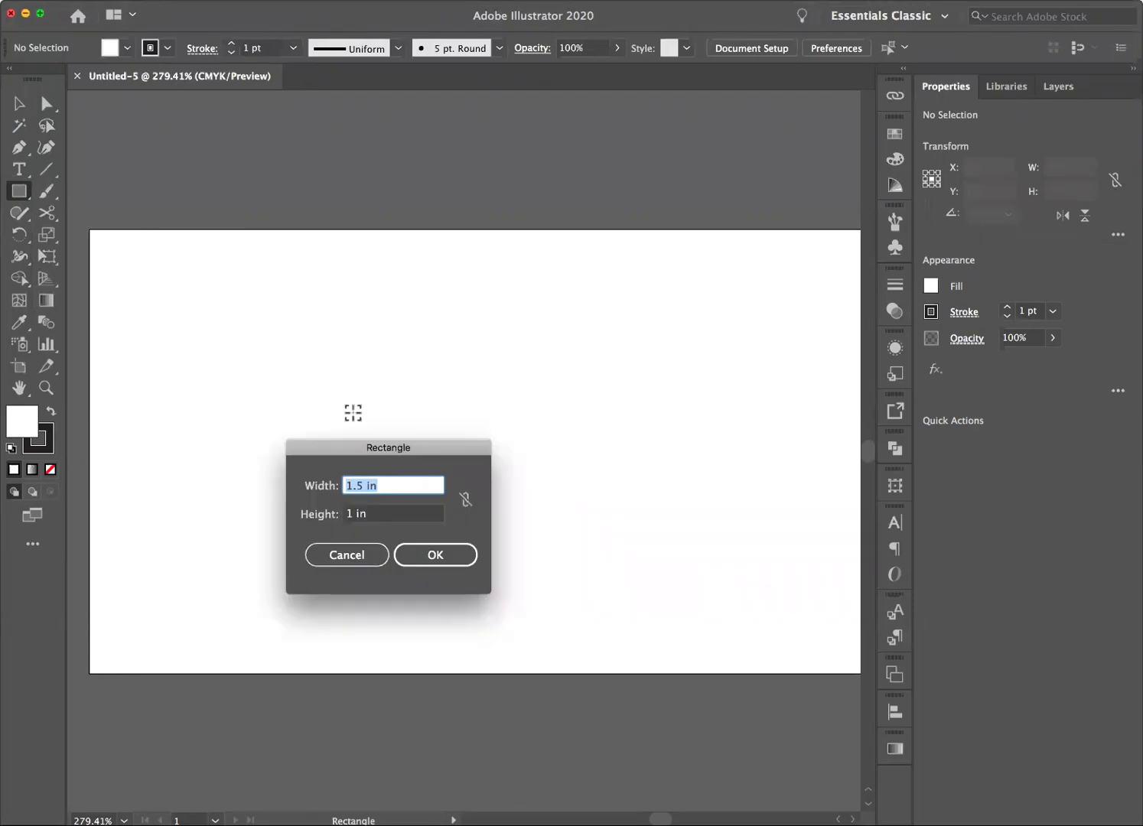
{"action": "left_click_drag", "start_coordinate": [339, 452], "coordinate": [369, 328]}
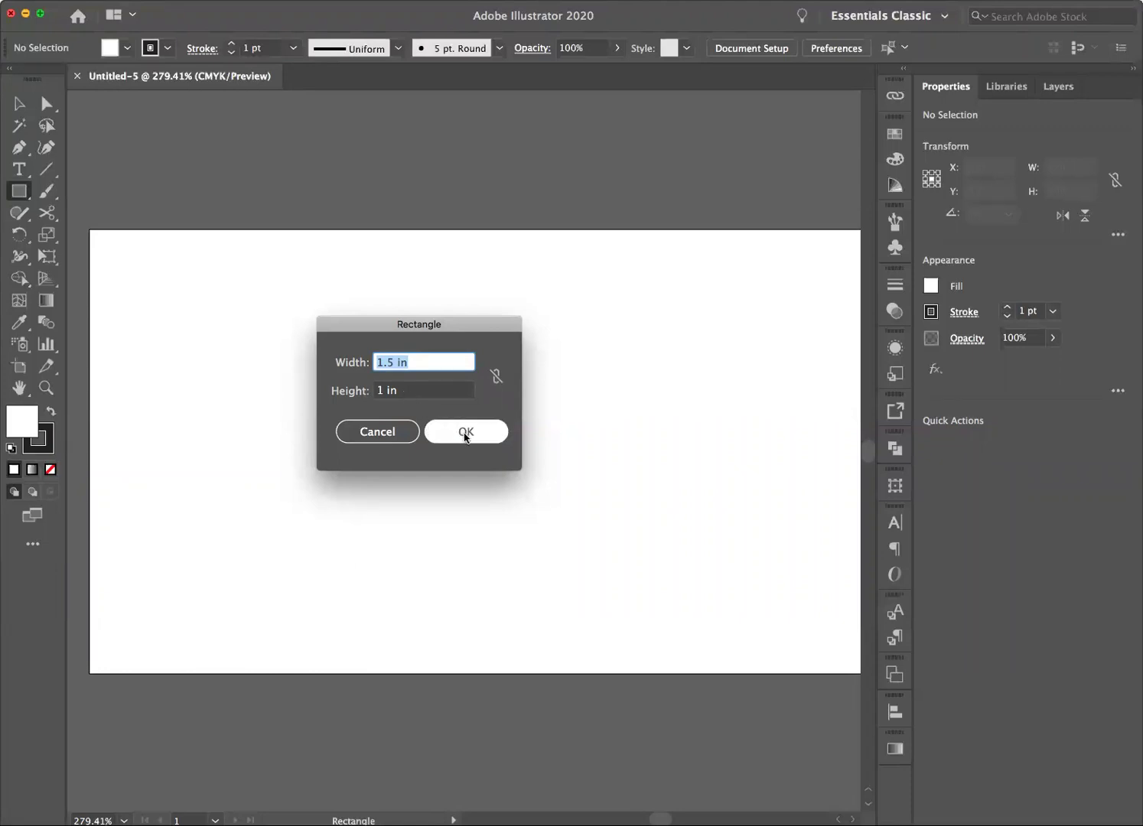
{"action": "left_click", "coordinate": [465, 434]}
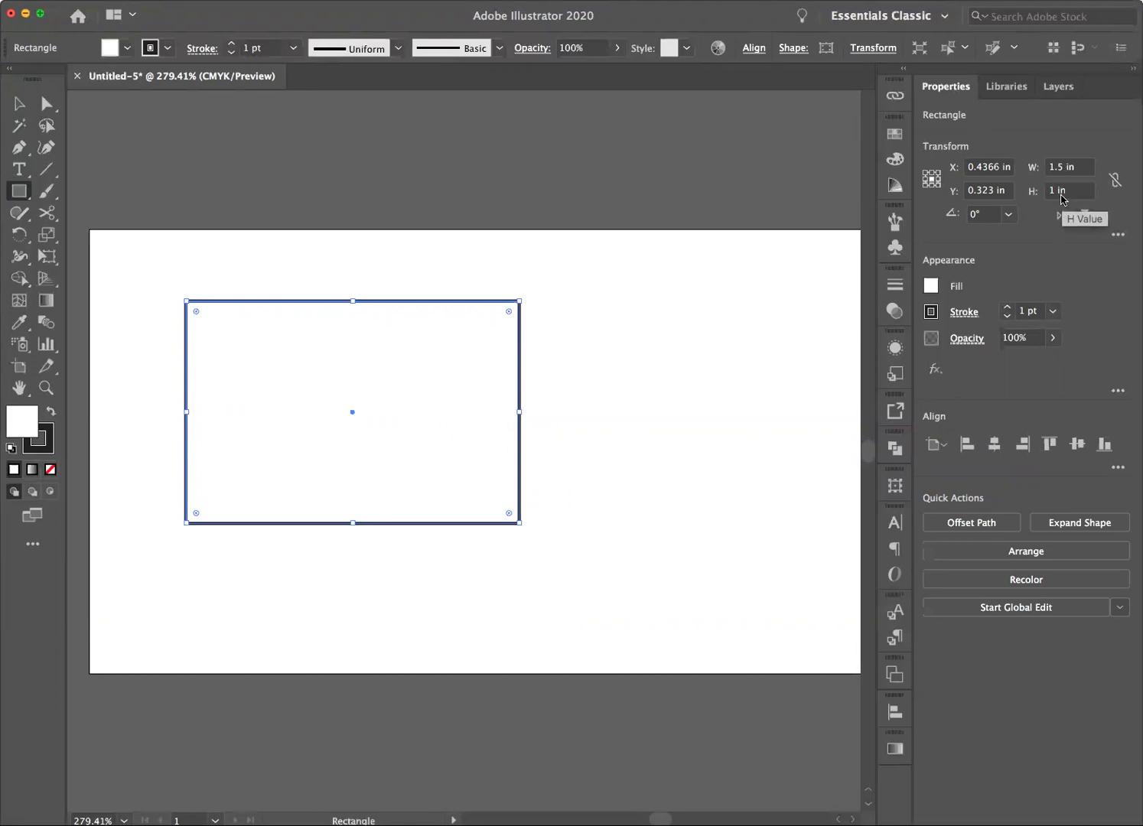
- Position the rectangle at X 1 in and Y 0.5 in
{"action": "left_click", "coordinate": [1001, 169]}
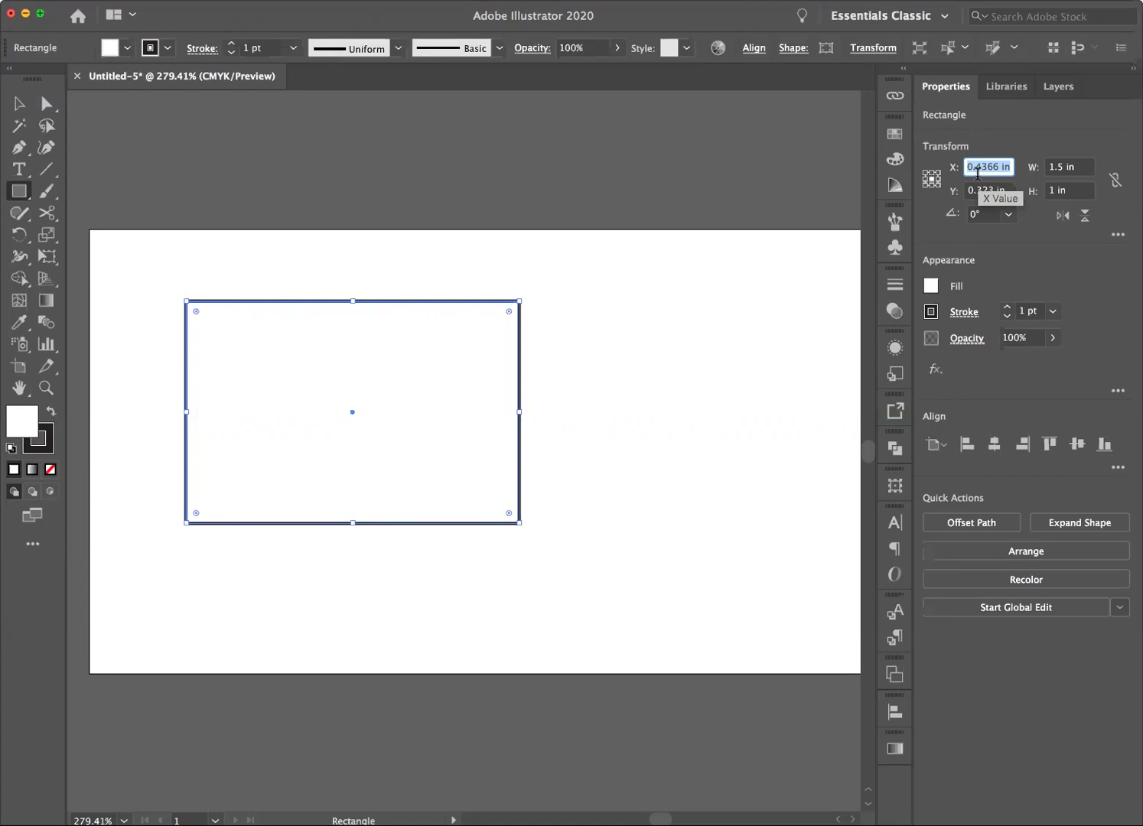
{"action": "type", "text": "1"}
{"action": "left_click", "coordinate": [970, 193]}
{"action": "left_click_drag", "start_coordinate": [969, 193], "coordinate": [1011, 195]}
{"action": "type", "text": ".5"}
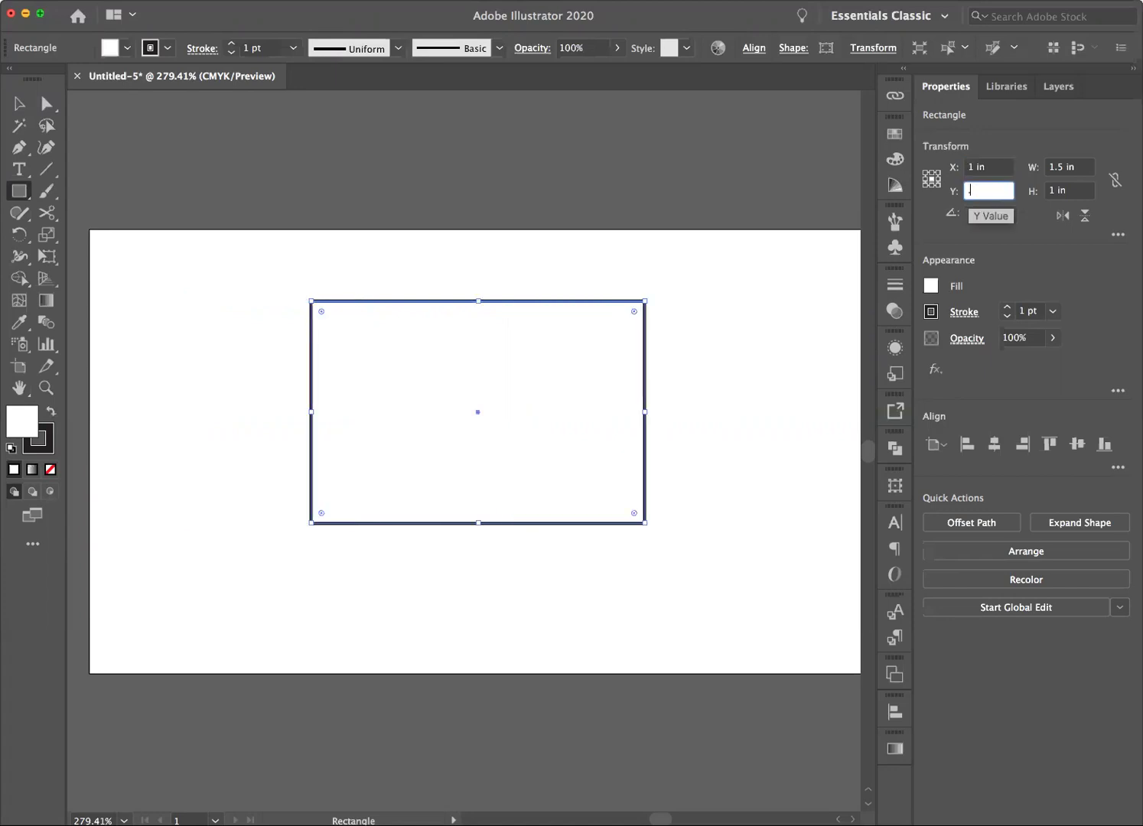
{"action": "key", "text": "Return"}
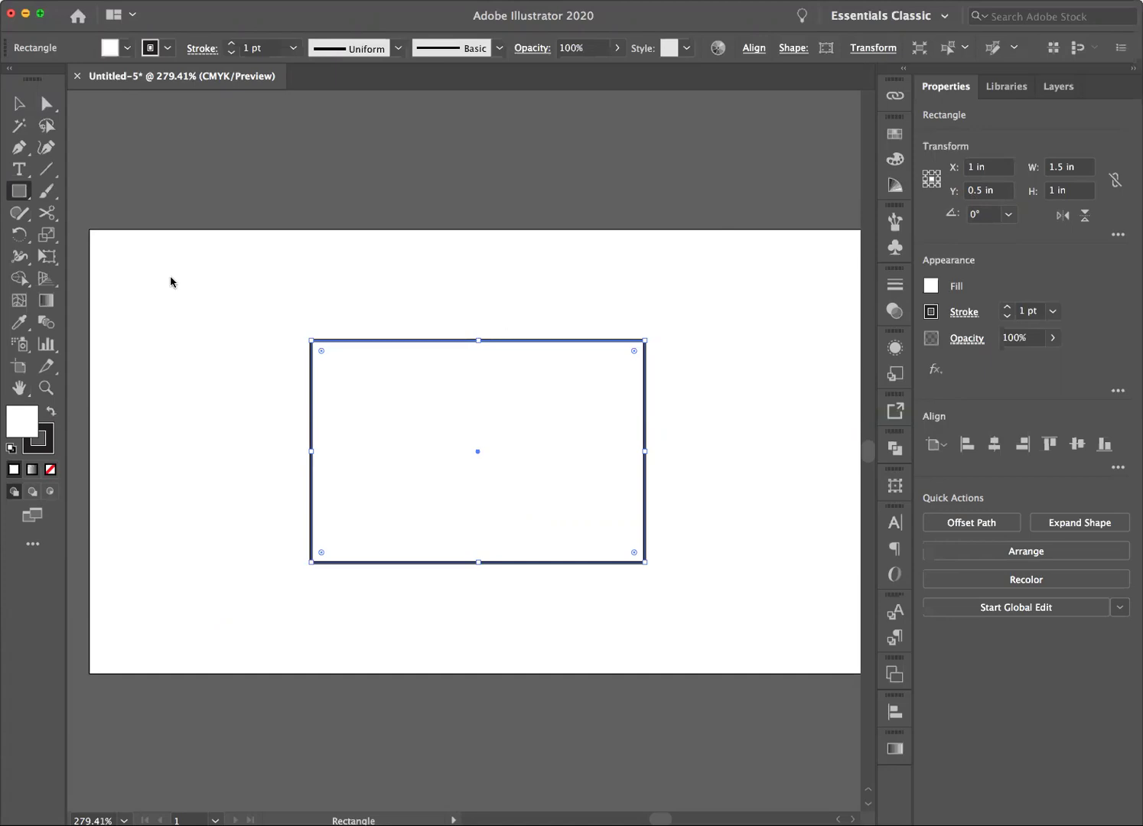
- Add a circle 0.08 in wide and 0.08 in high above the rectangle with the Ellipse tool
{"action": "left_click_drag", "start_coordinate": [16, 191], "coordinate": [93, 239]}
{"action": "left_click", "coordinate": [393, 299]}
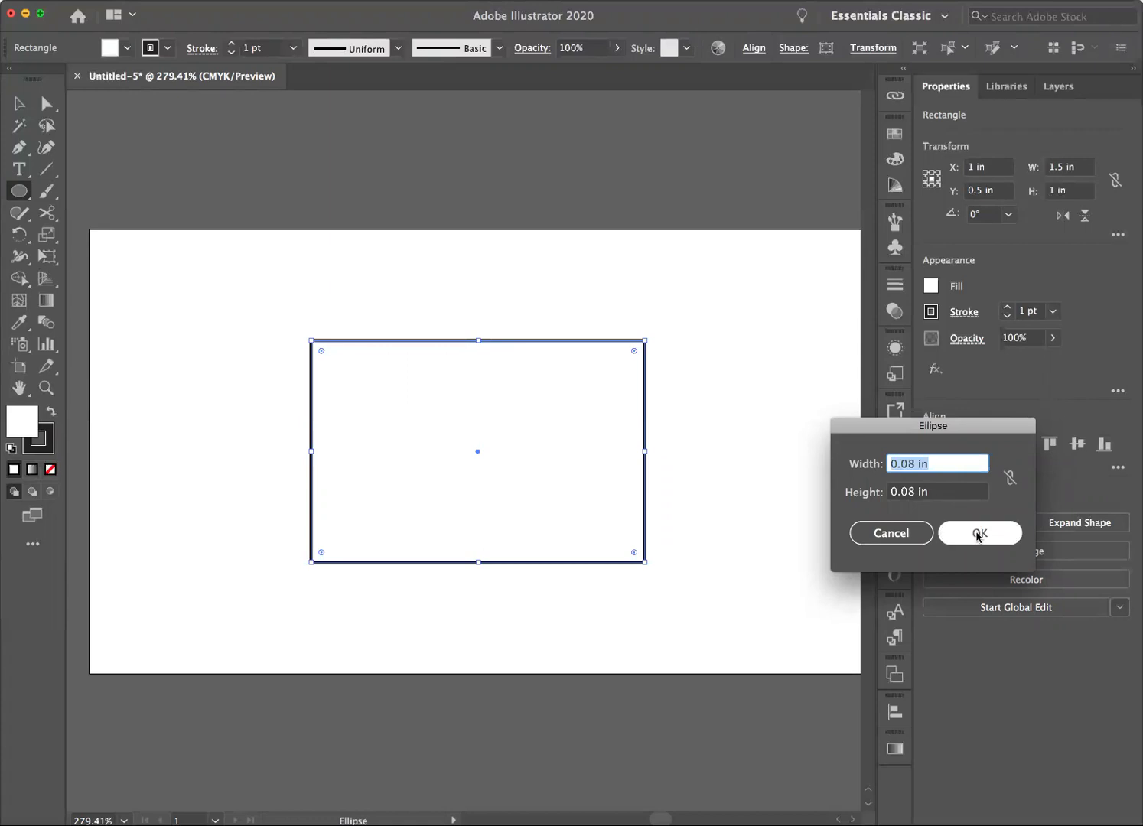
{"action": "left_click", "coordinate": [977, 533]}
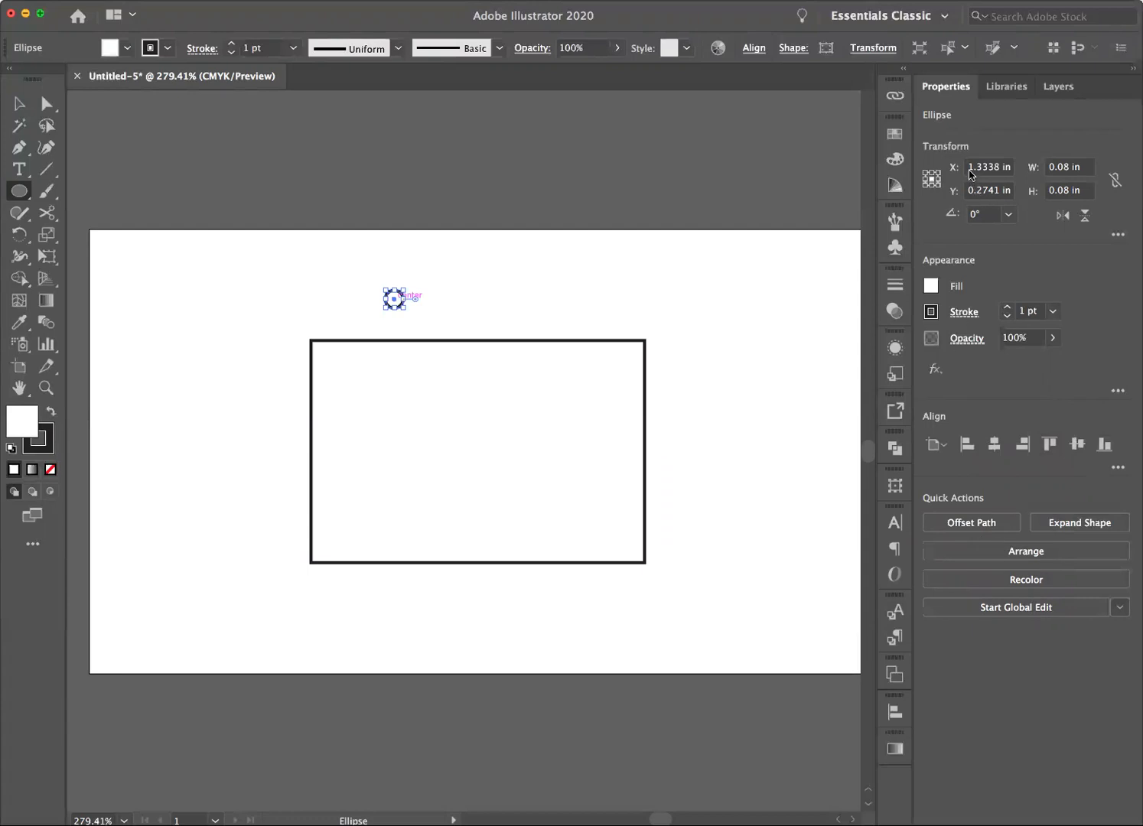
- Position the small circle at X 1.05 in and Y 0.46 in, on the rectangle's upper edge
{"action": "left_click", "coordinate": [1009, 175]}
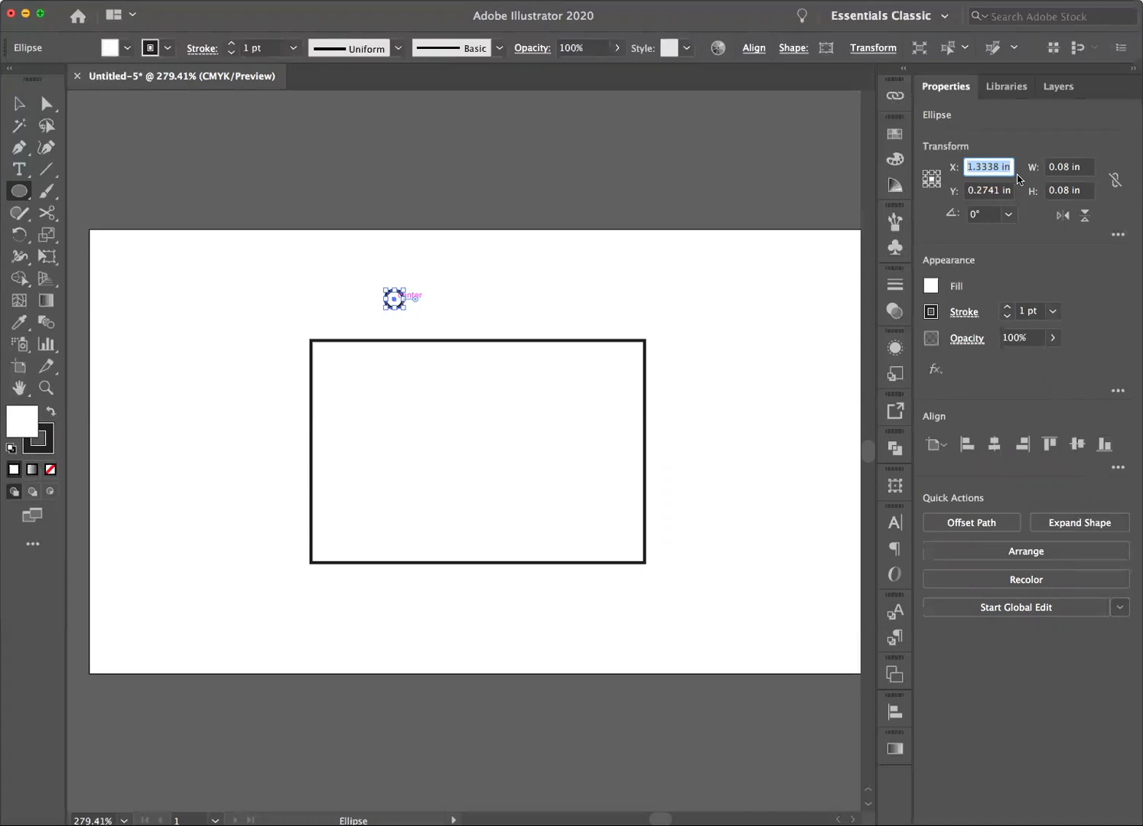
{"action": "type", "text": "1.05"}
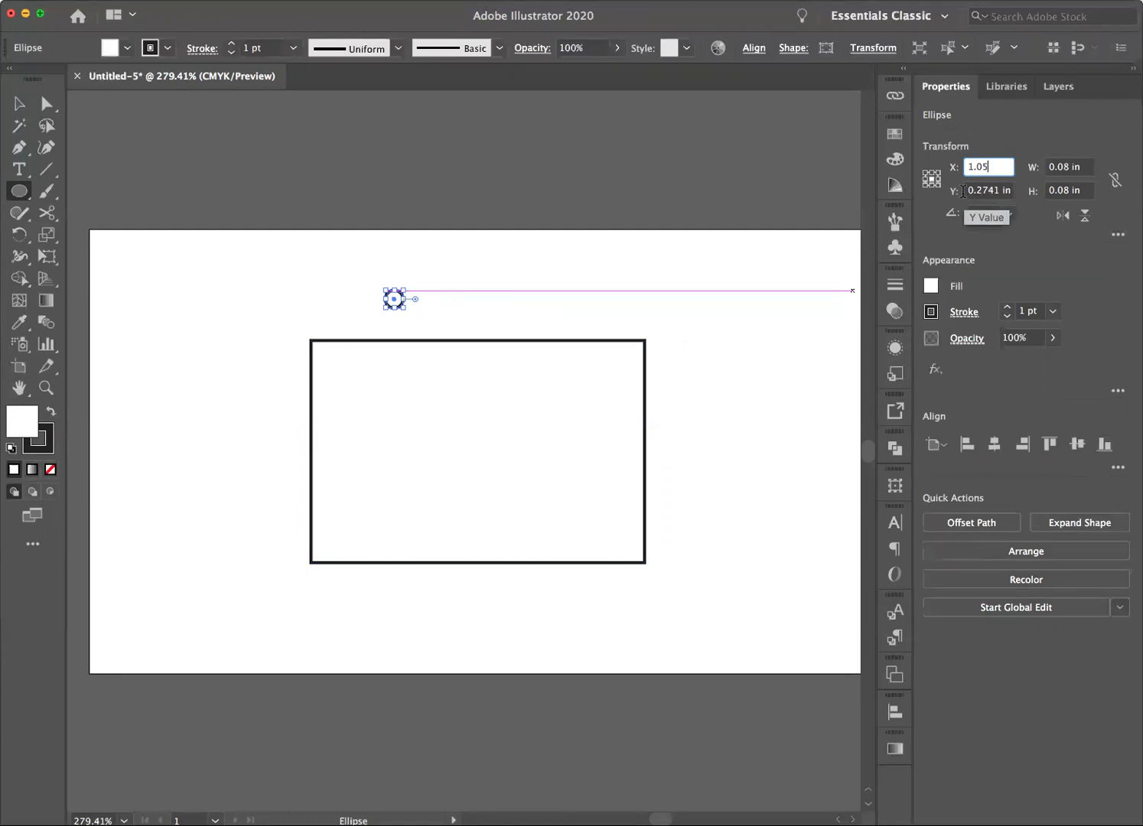
{"action": "left_click_drag", "start_coordinate": [969, 191], "coordinate": [1010, 192]}
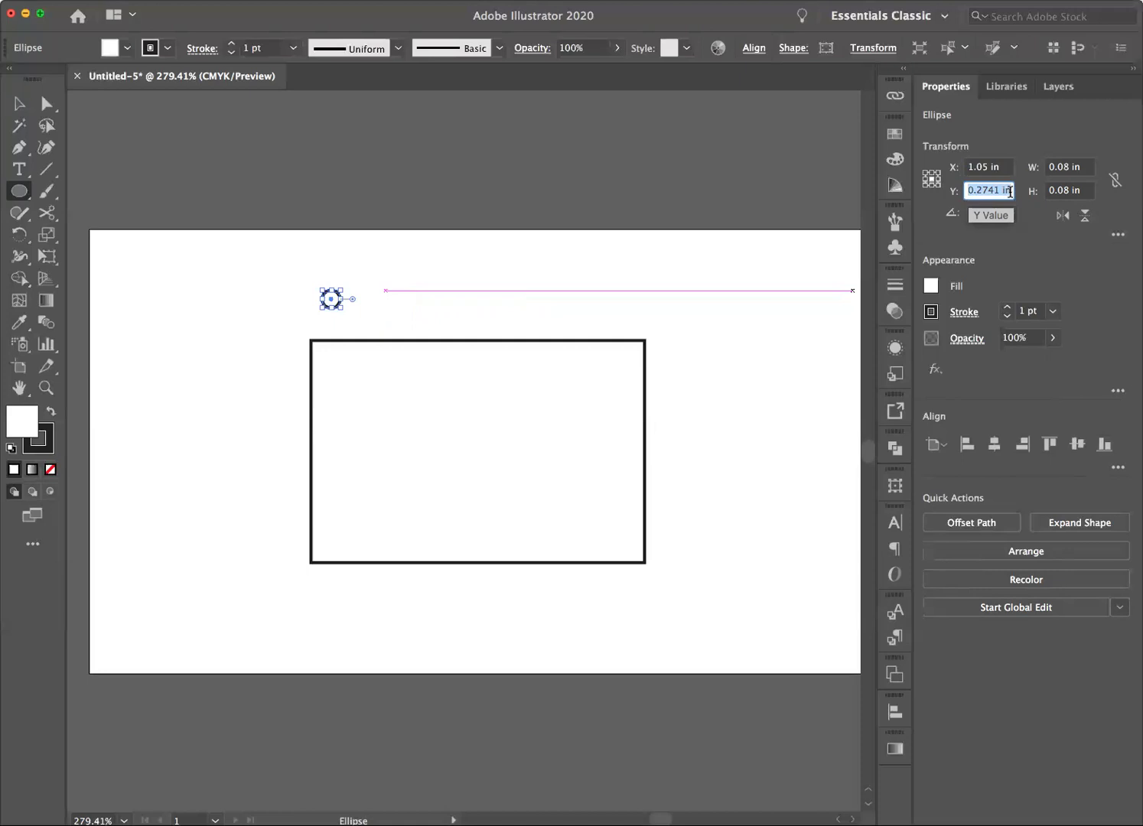
{"action": "key", "text": "BackSpace"}
{"action": "type", "text": ".46"}
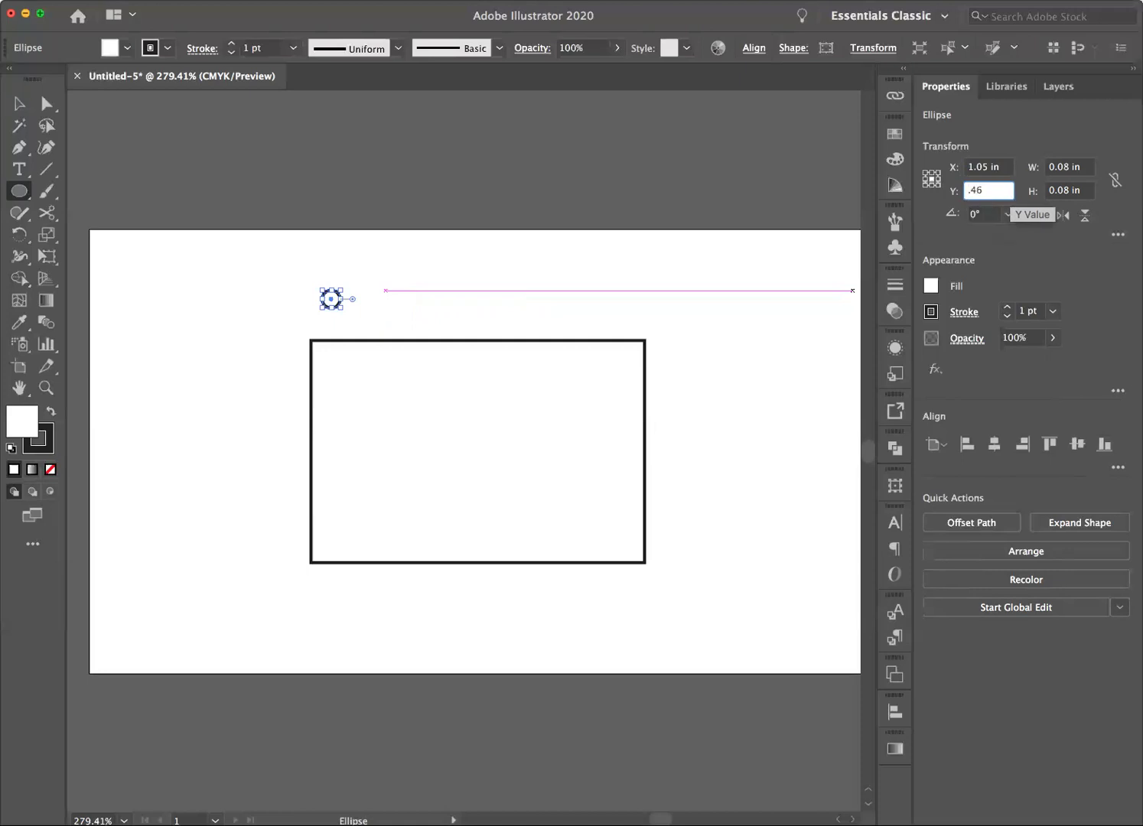
{"action": "key", "text": "Return"}
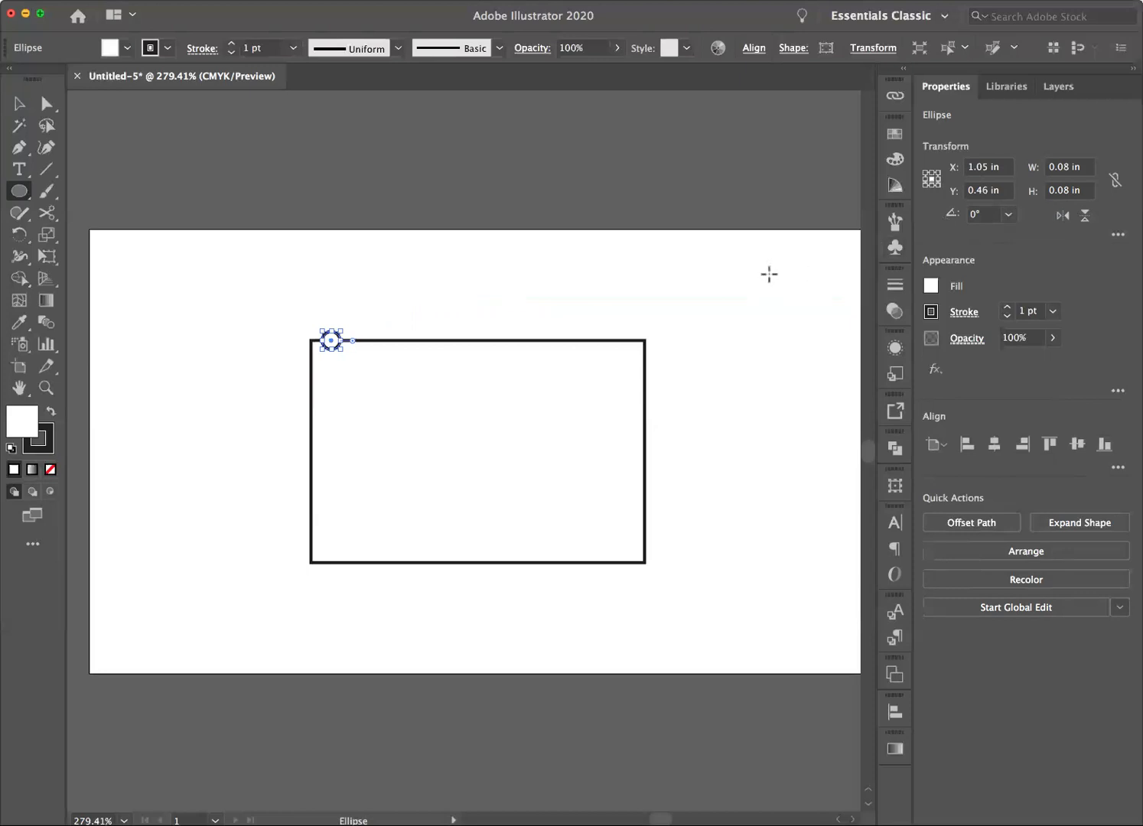
{"action": "left_click", "coordinate": [769, 274]}
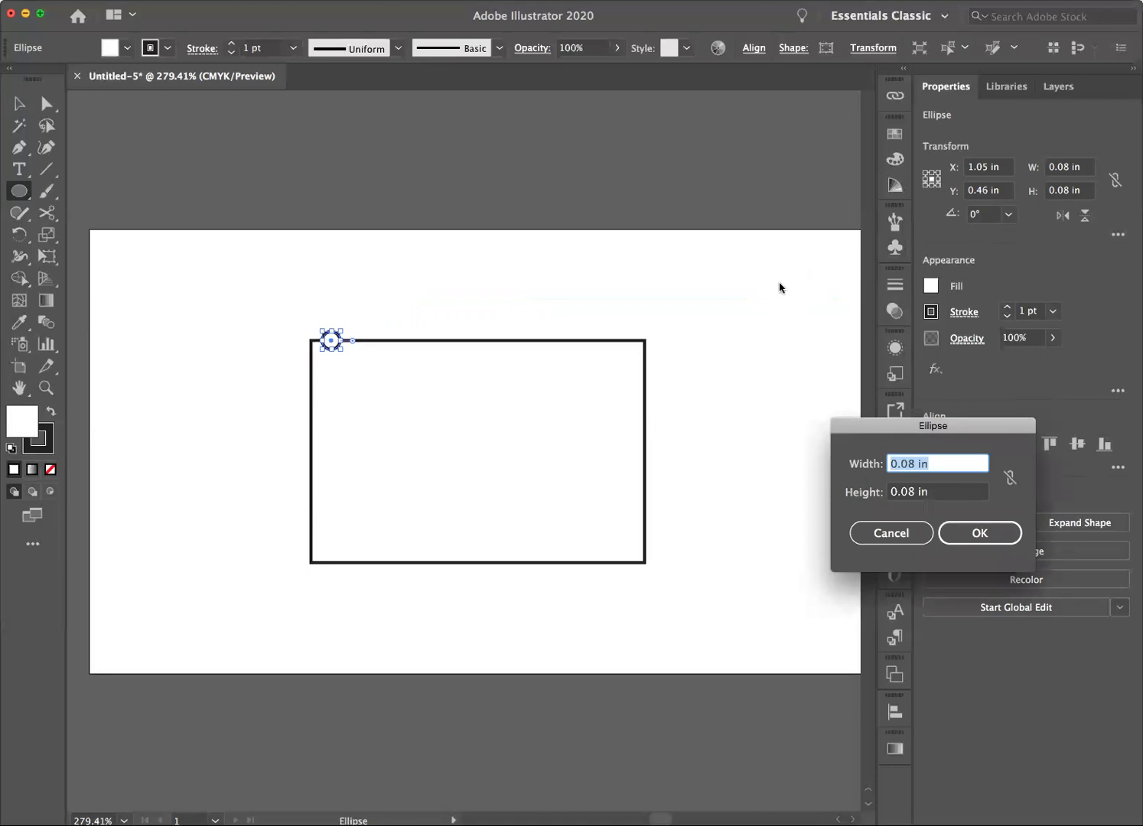
{"action": "left_click", "coordinate": [897, 533]}
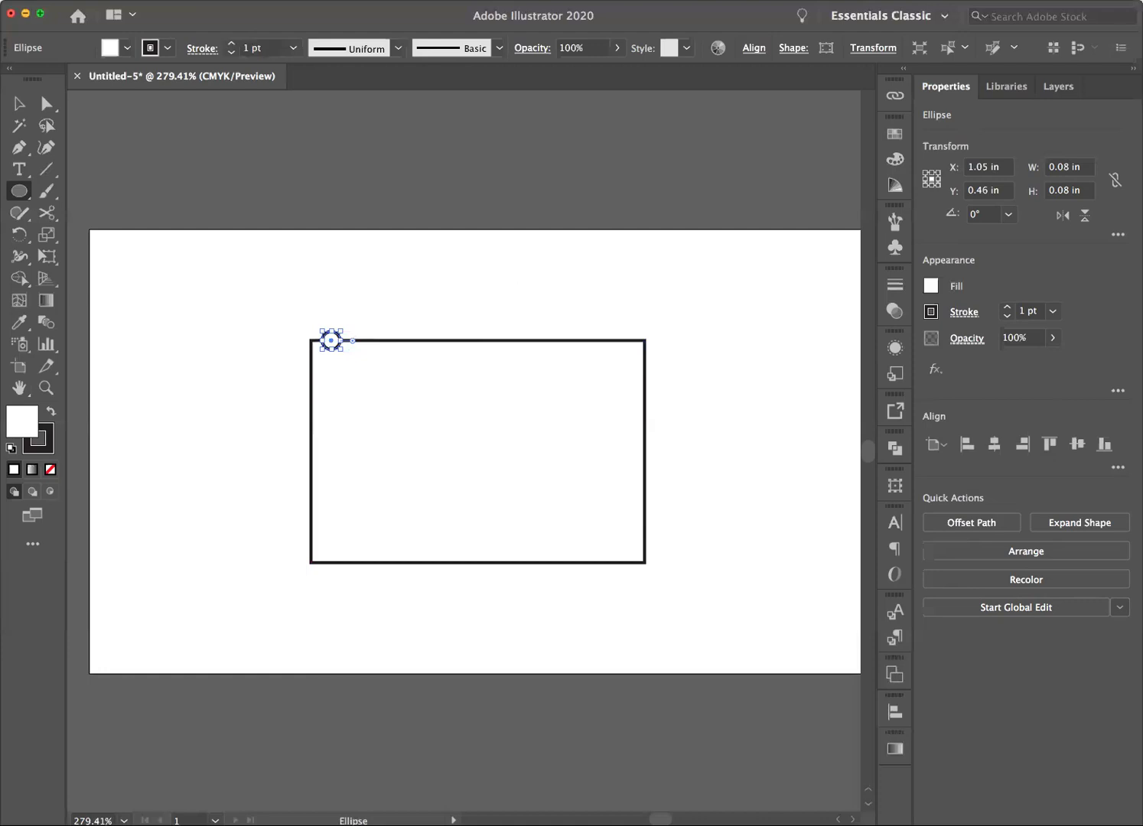
- Use Move to make a copy of the circle offset 0.1325 in horizontally and 0 in vertically
{"action": "mouse_move", "coordinate": [183, 10]}
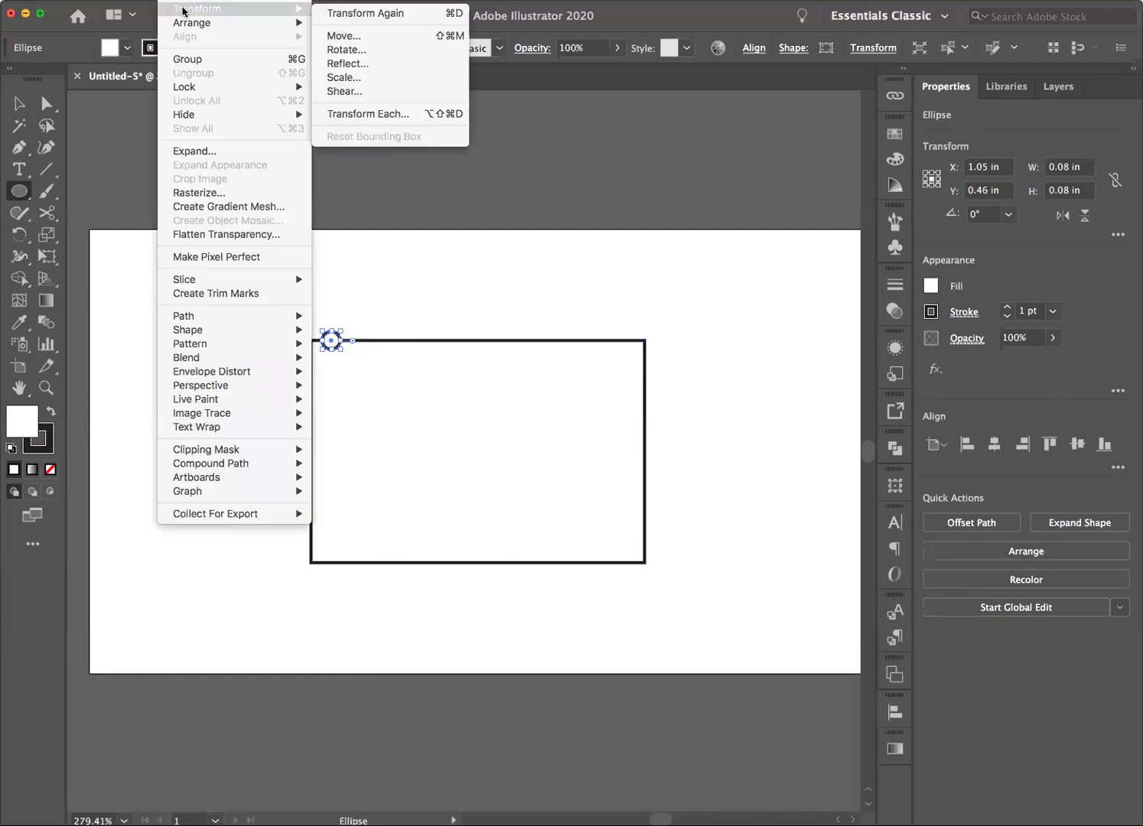
{"action": "left_click", "coordinate": [337, 38]}
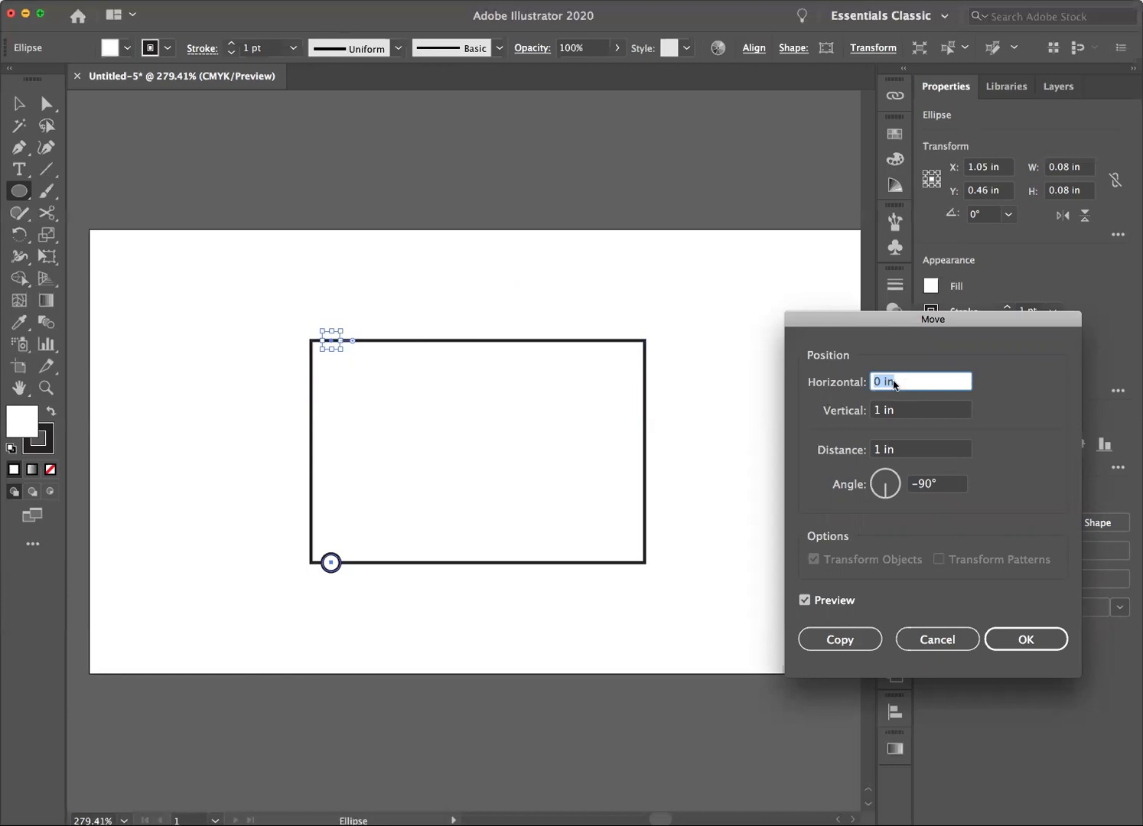
{"action": "key", "text": "BackSpace"}
{"action": "type", "text": ".1325"}
{"action": "key", "text": "Tab"}
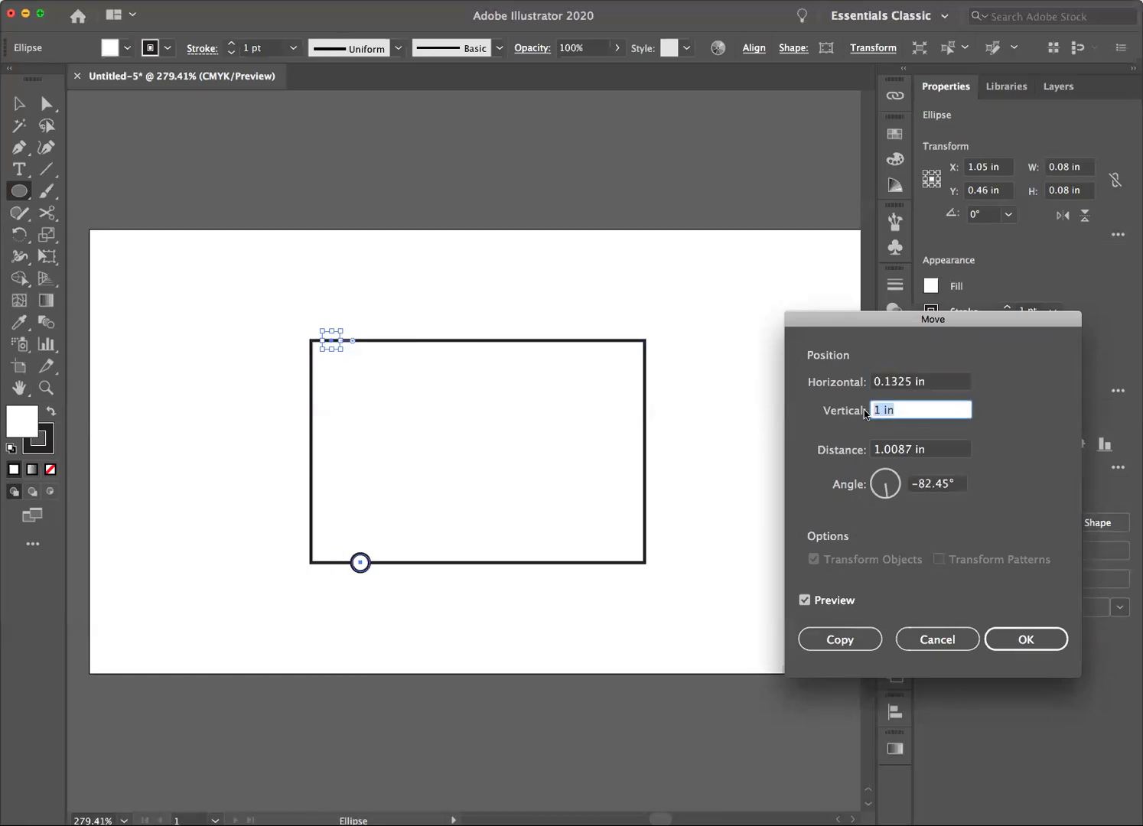
{"action": "type", "text": "0"}
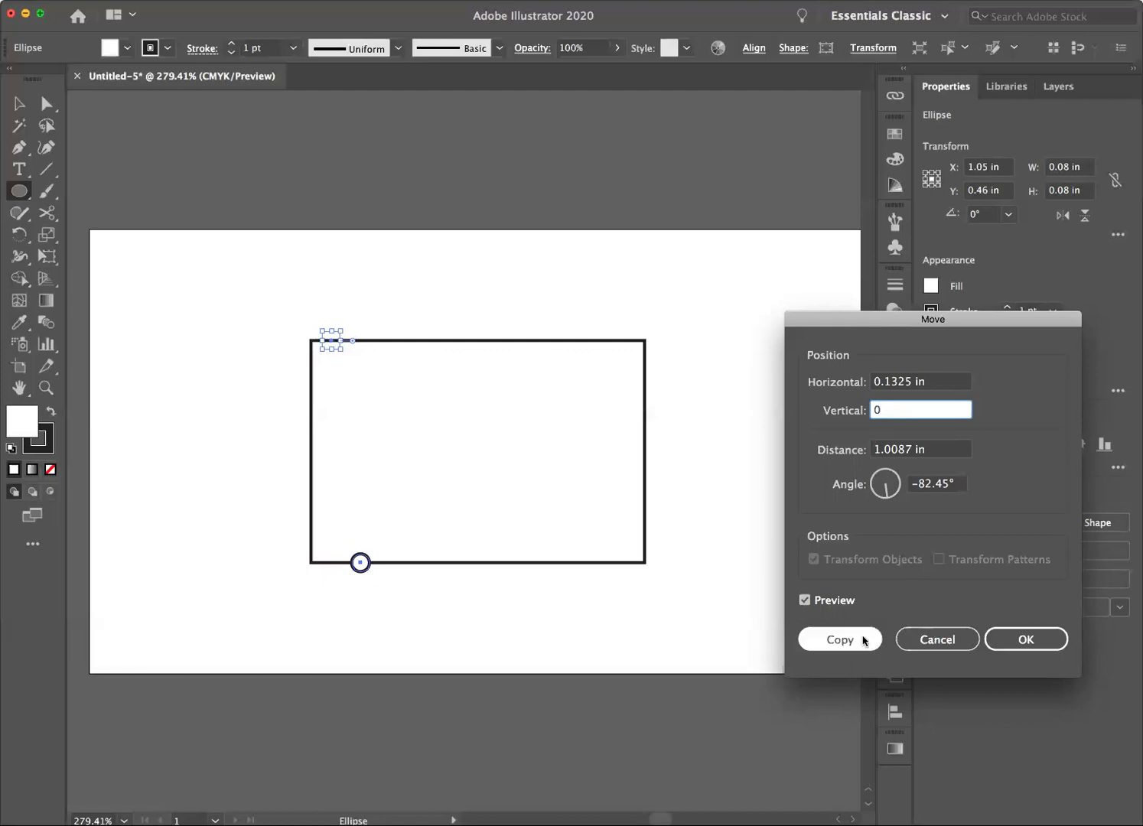
{"action": "left_click", "coordinate": [840, 639]}
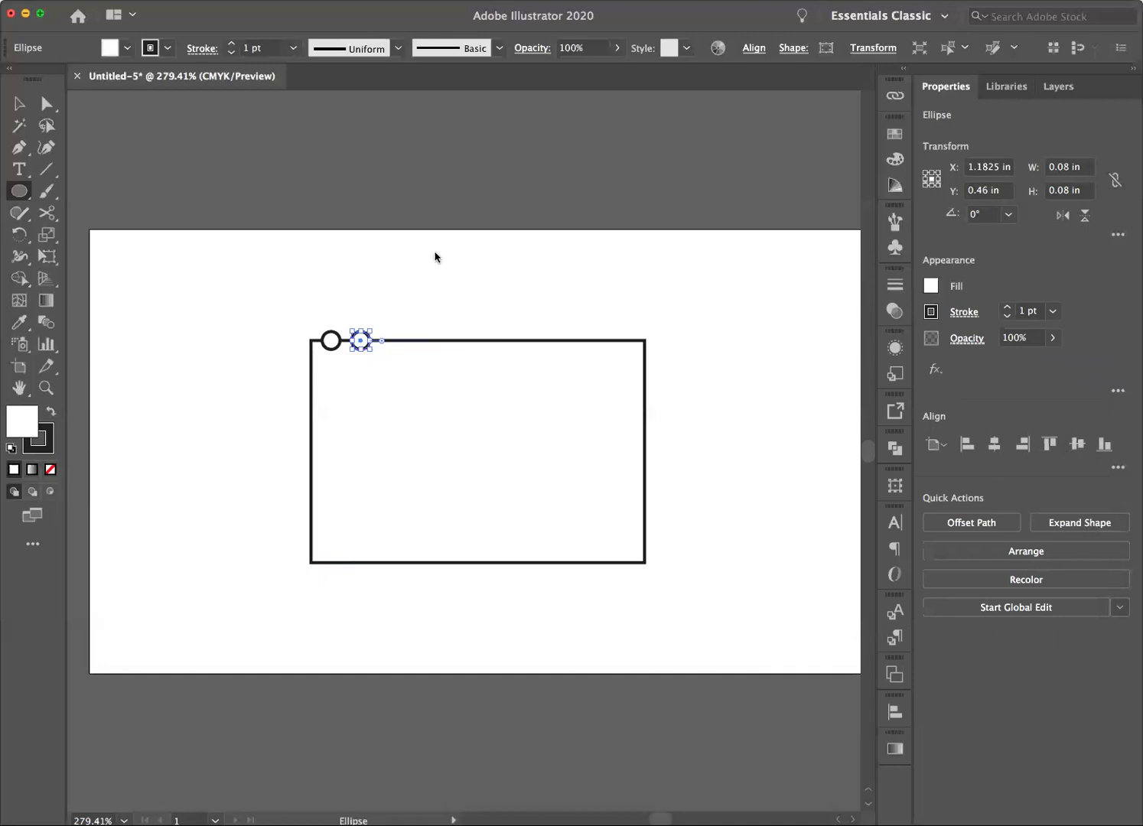
- Make a third circle by copying the second one with Move at the same 0.1325 in horizontal offset
{"action": "left_click", "coordinate": [176, 0]}
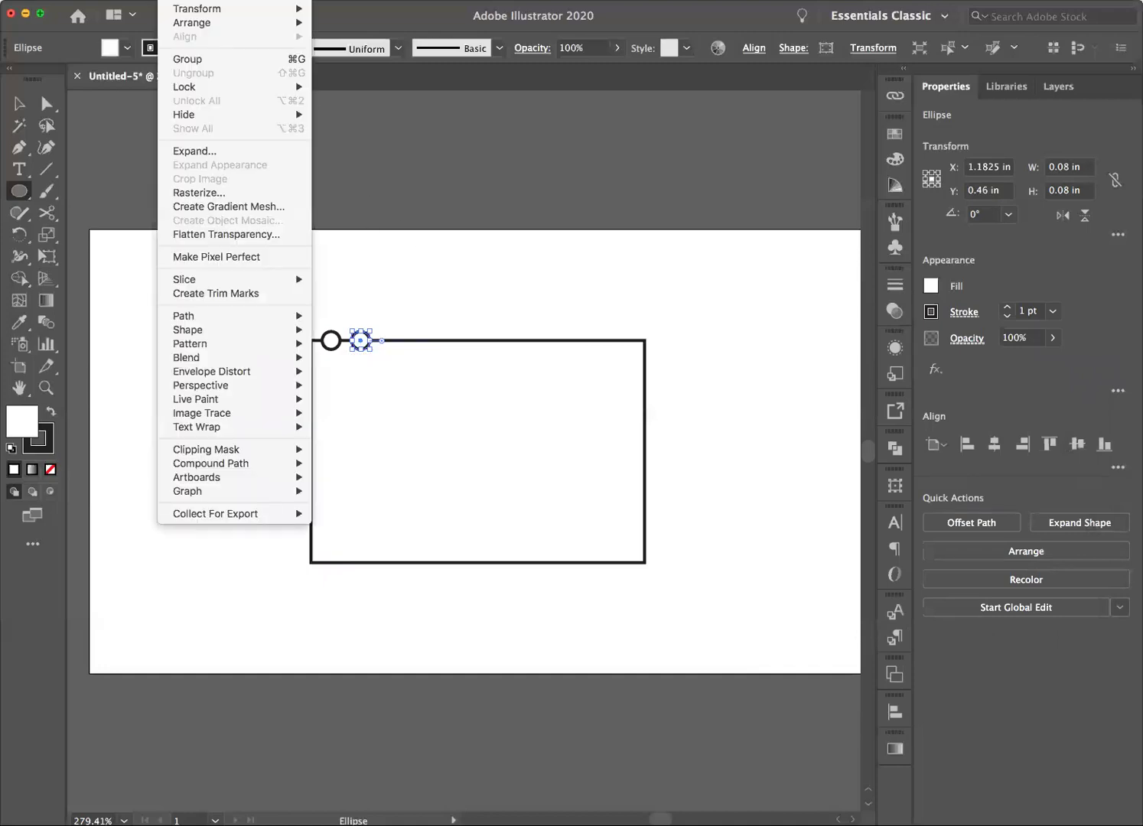
{"action": "mouse_move", "coordinate": [180, 11]}
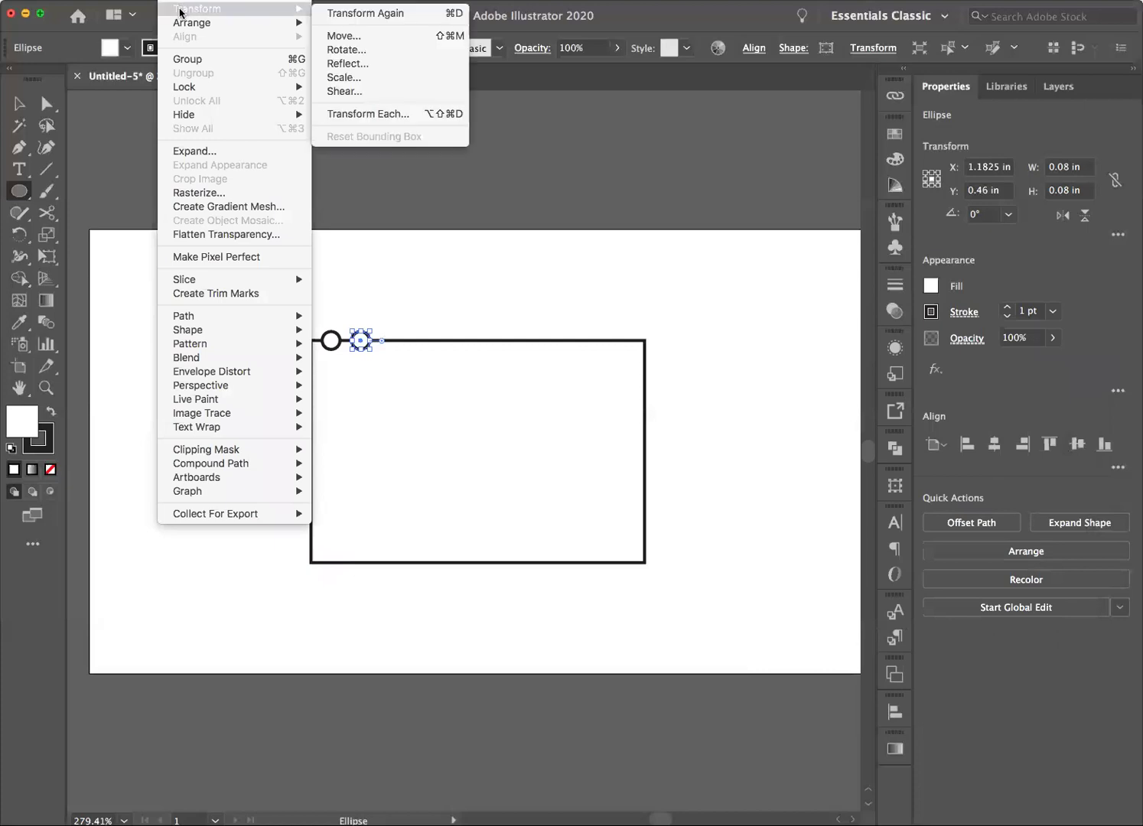
{"action": "left_click", "coordinate": [346, 37]}
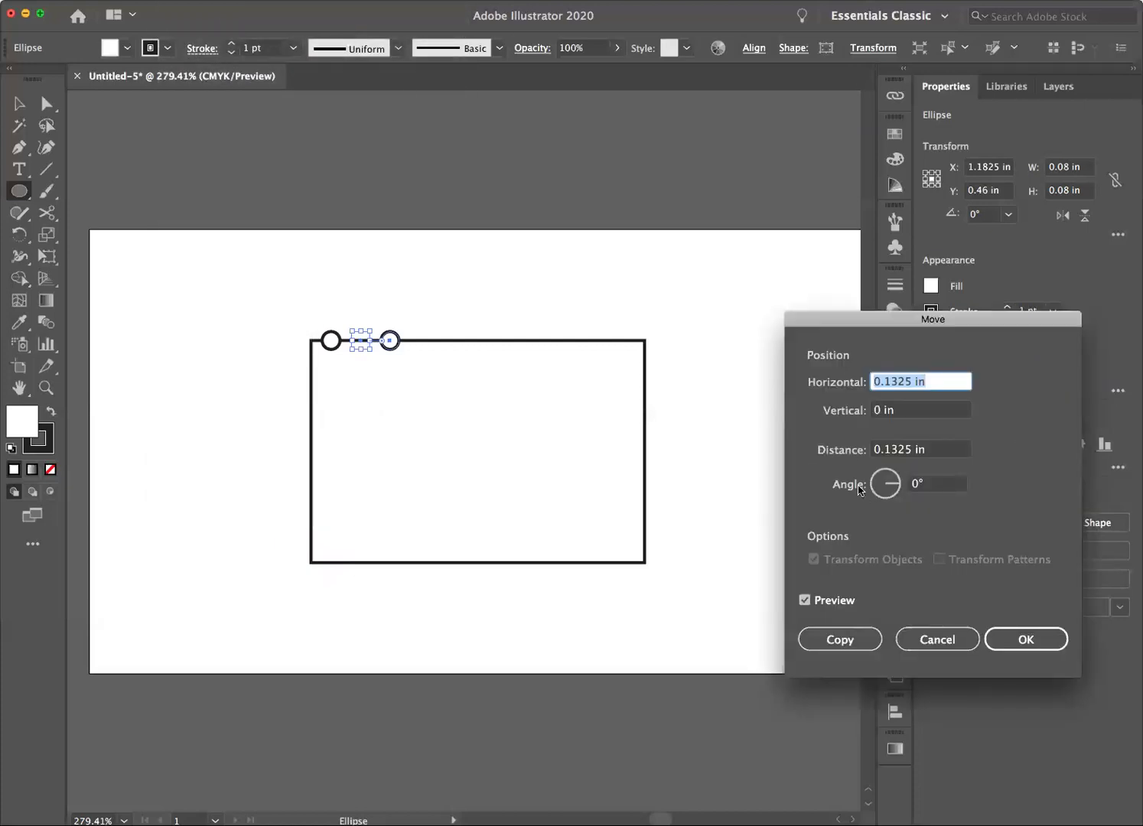
{"action": "left_click", "coordinate": [842, 641]}
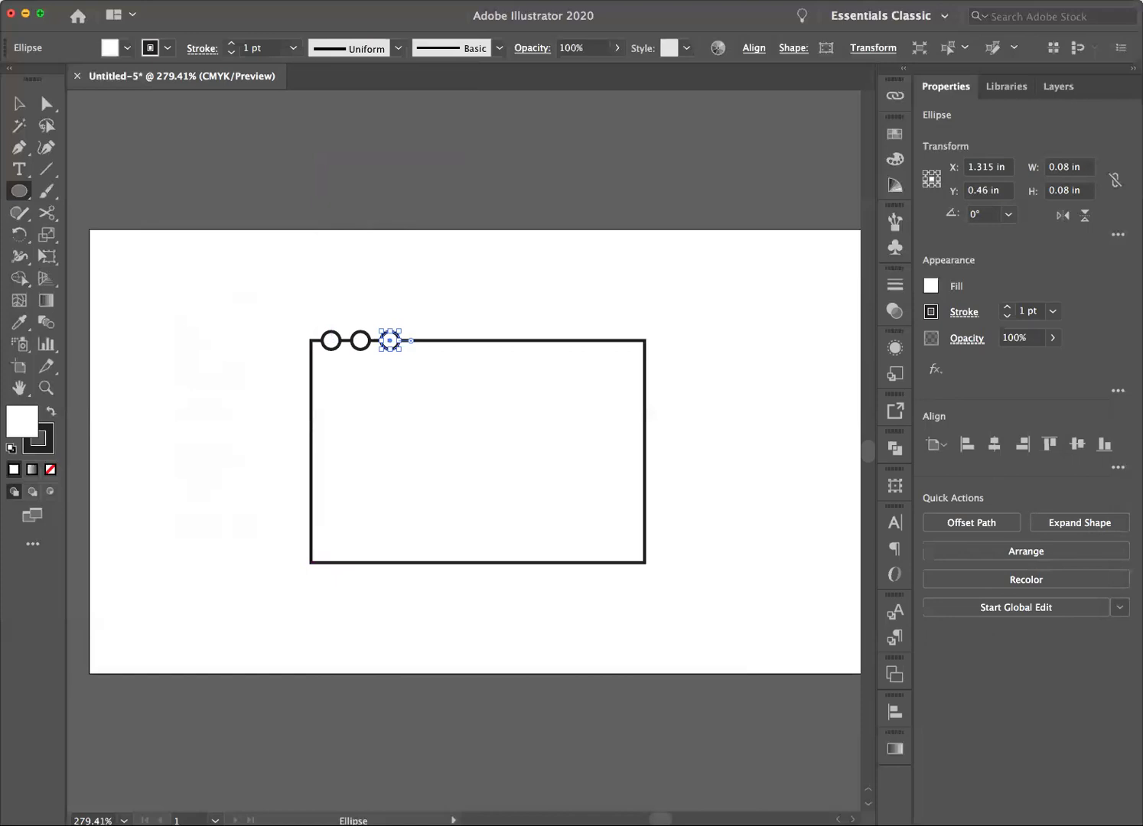
- Repeat the copy with Transform Again to add a fourth and a fifth circle along the rectangle's upper edge
{"action": "left_click", "coordinate": [182, 0]}
{"action": "mouse_move", "coordinate": [184, 11]}
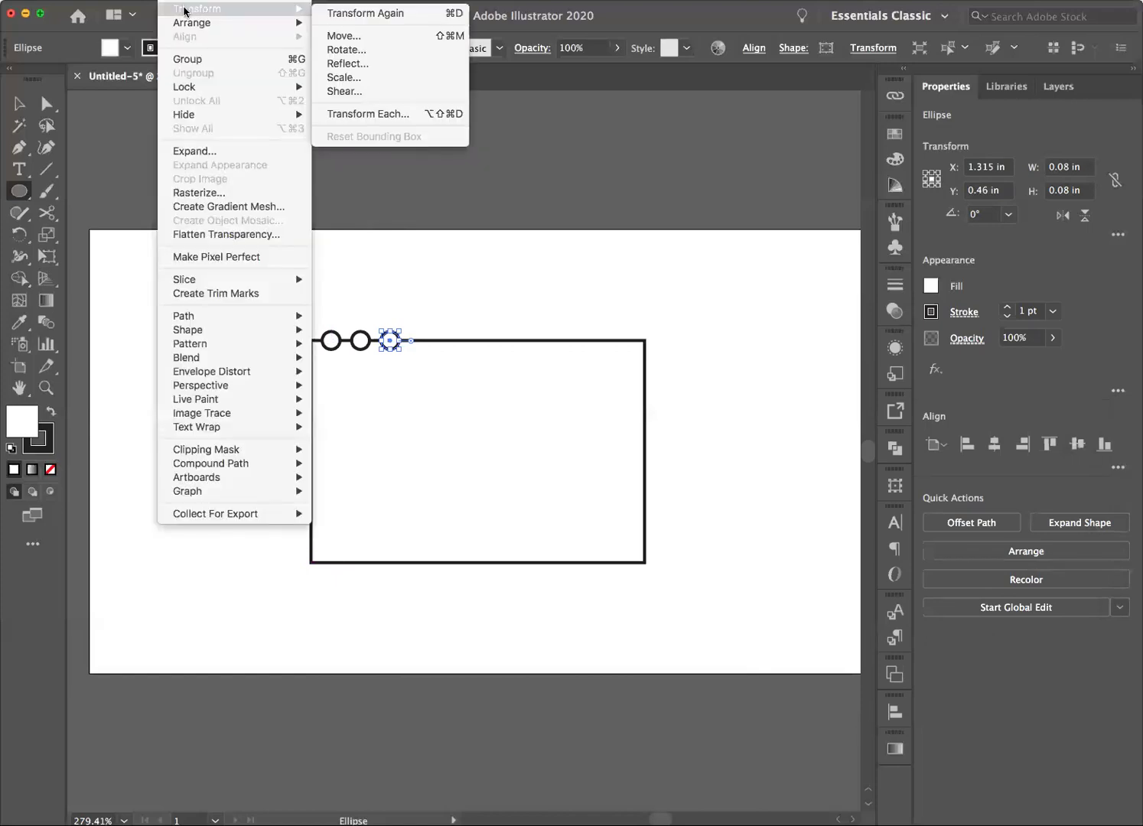
{"action": "left_click", "coordinate": [358, 13]}
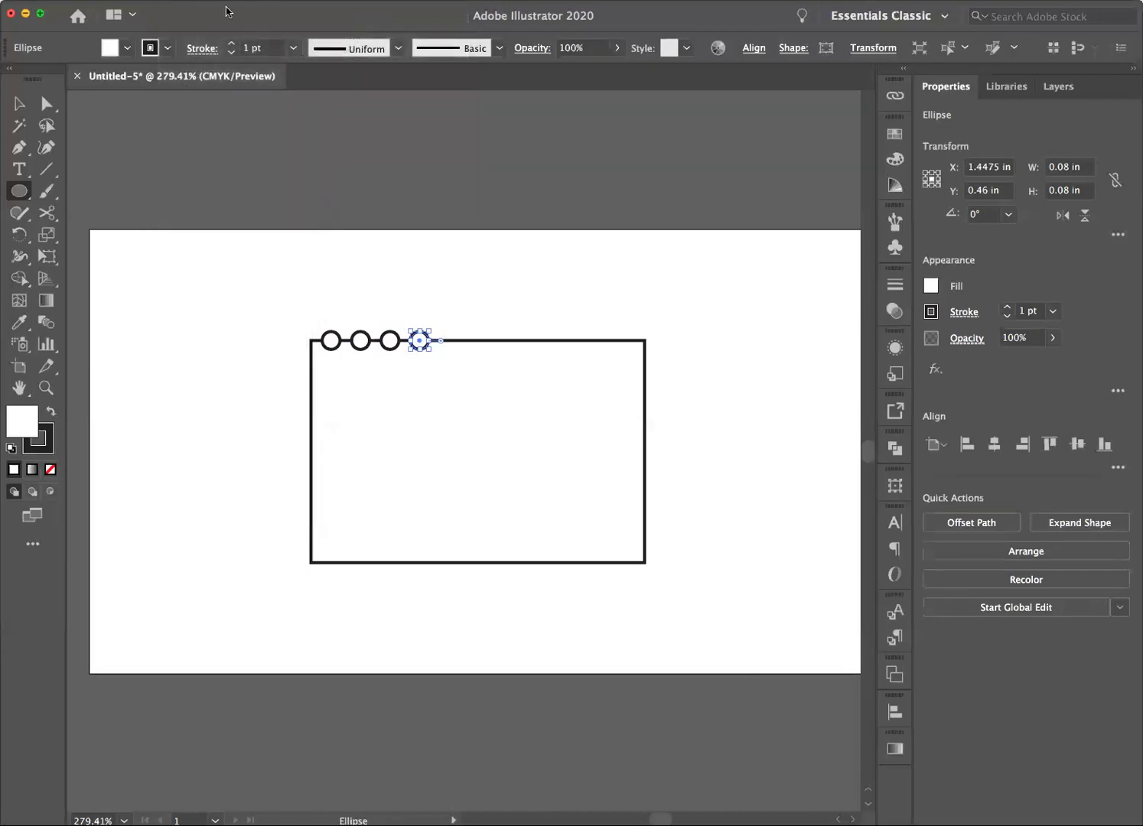
{"action": "left_click", "coordinate": [172, 0]}
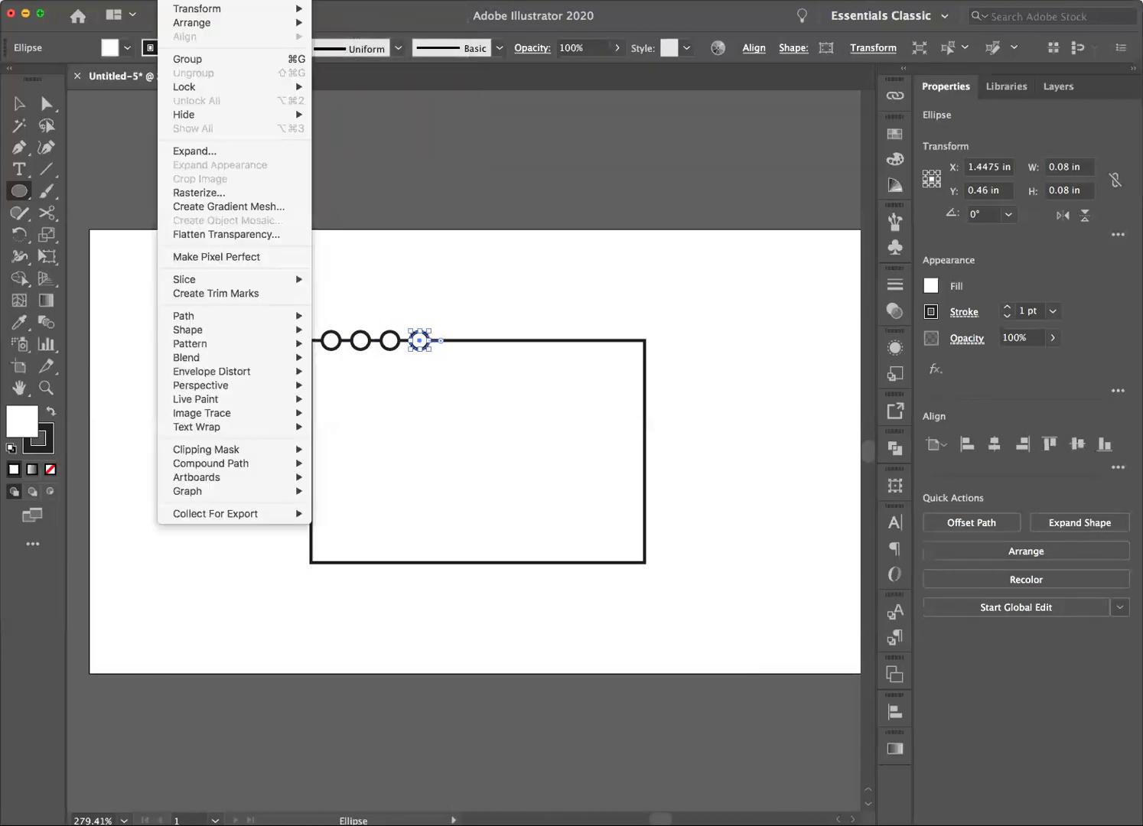
{"action": "mouse_move", "coordinate": [186, 9]}
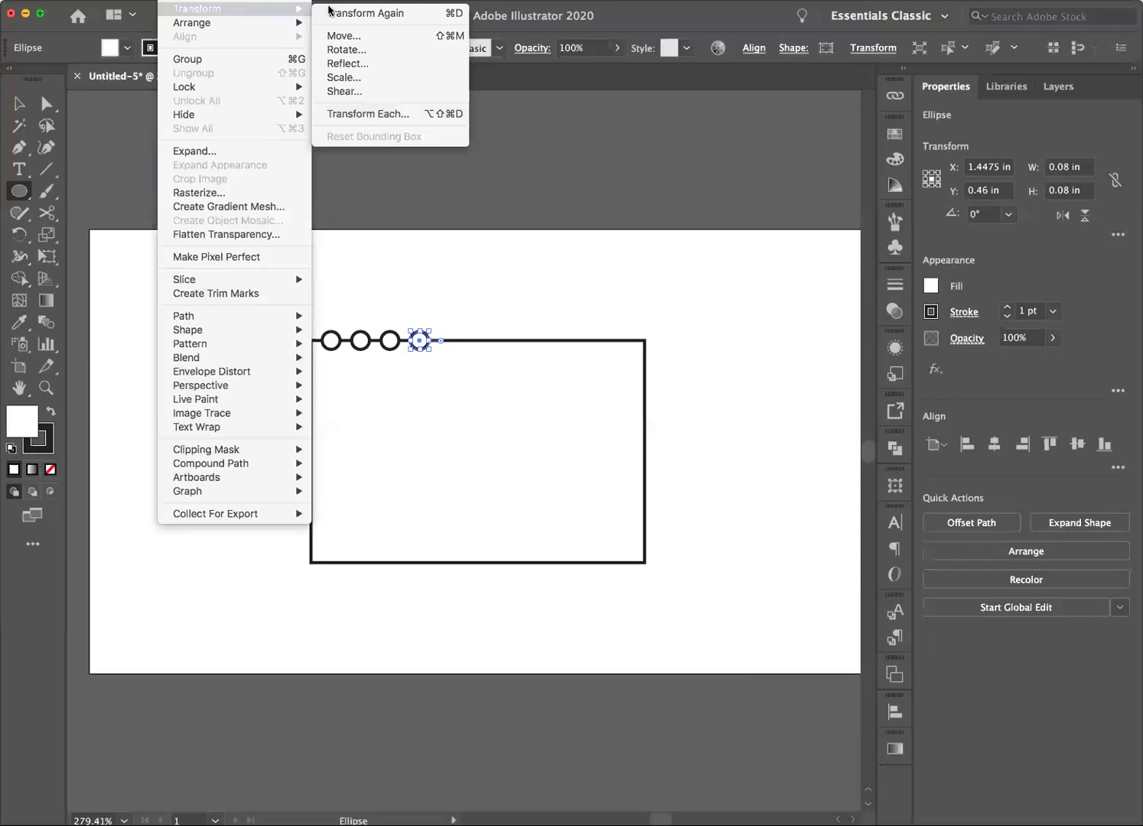
{"action": "left_click", "coordinate": [454, 22]}
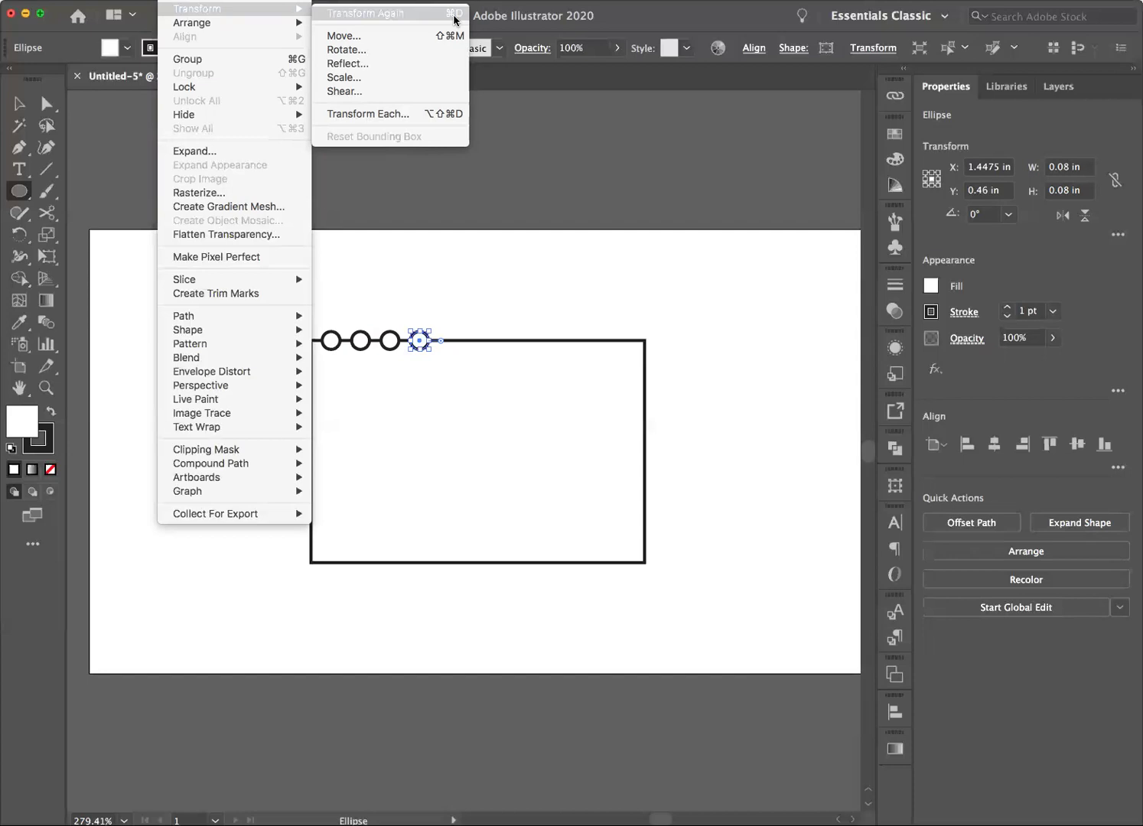
{"action": "left_click", "coordinate": [454, 14]}
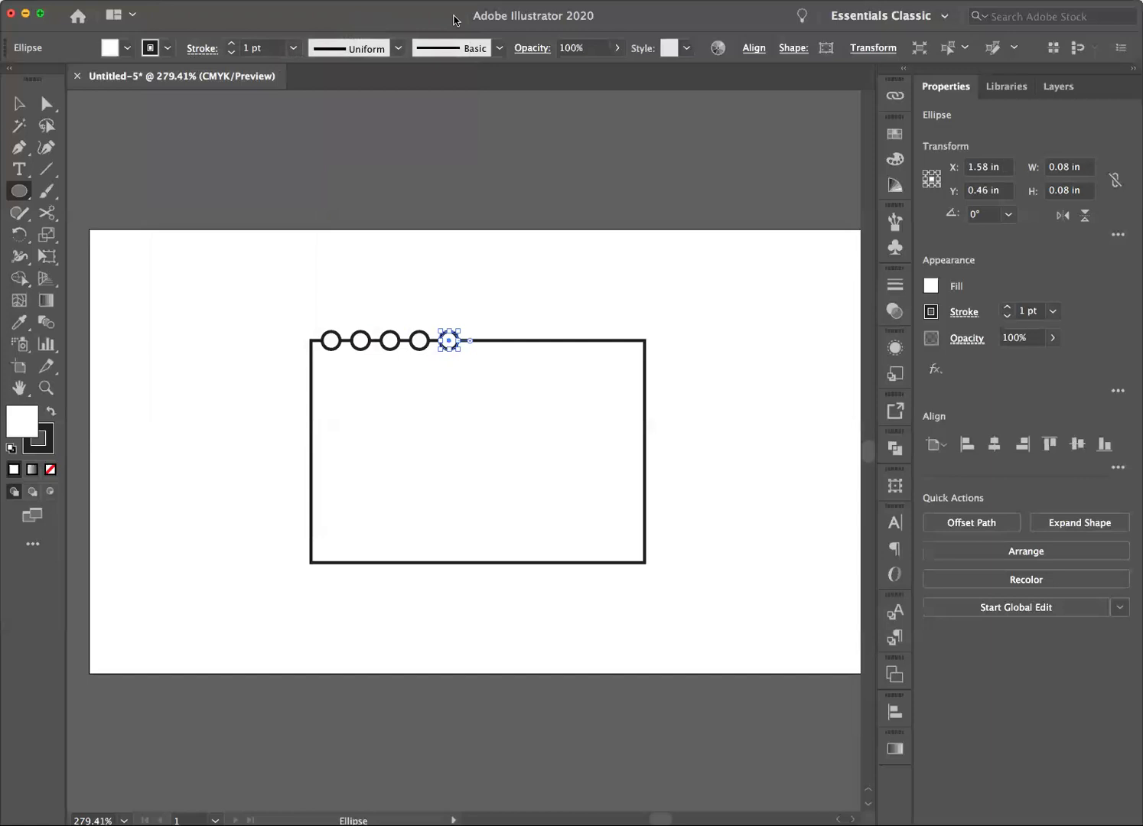
- Keep repeating the transform until eleven circles span the rectangle's upper edge, then leave the Ellipse tool for the Selection tool
{"action": "key", "text": "super+d"}
{"action": "key", "text": "super+d"}
{"action": "key", "text": "super+d"}
{"action": "key", "text": "super+d"}
{"action": "key", "text": "super+d"}
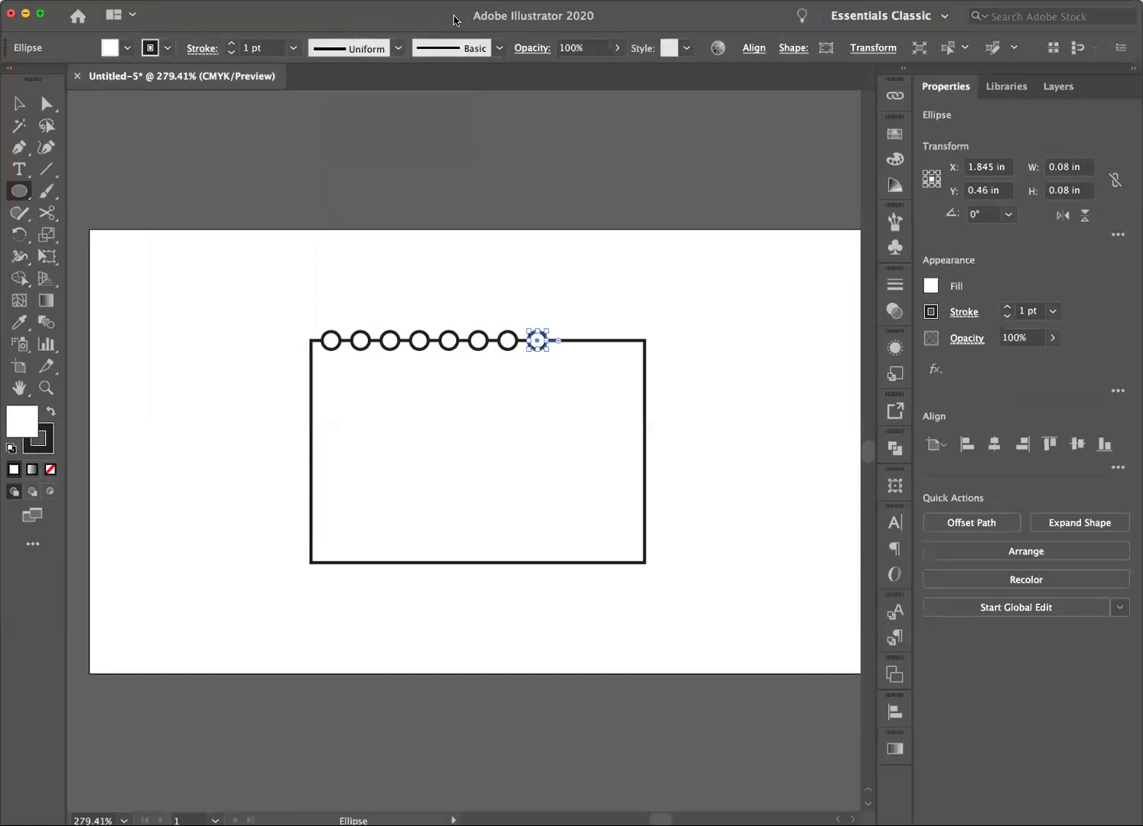
{"action": "key", "text": "super+d"}
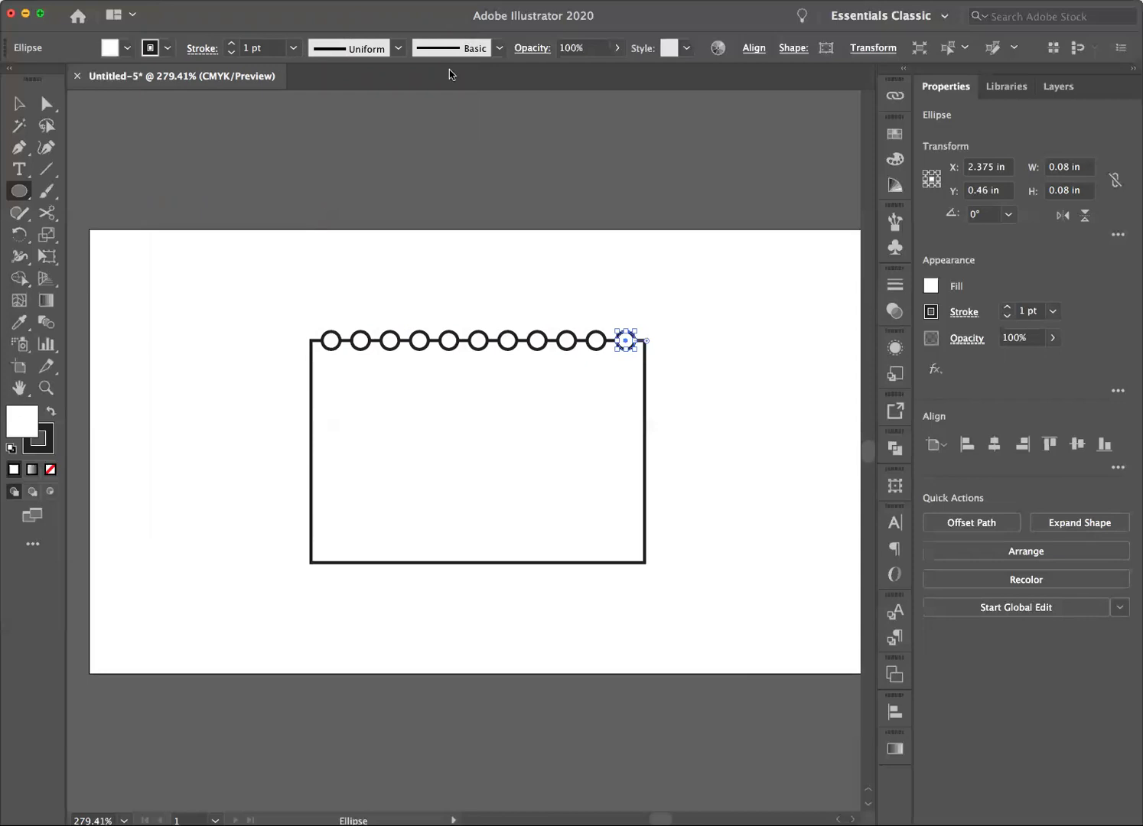
{"action": "left_click", "coordinate": [20, 107]}
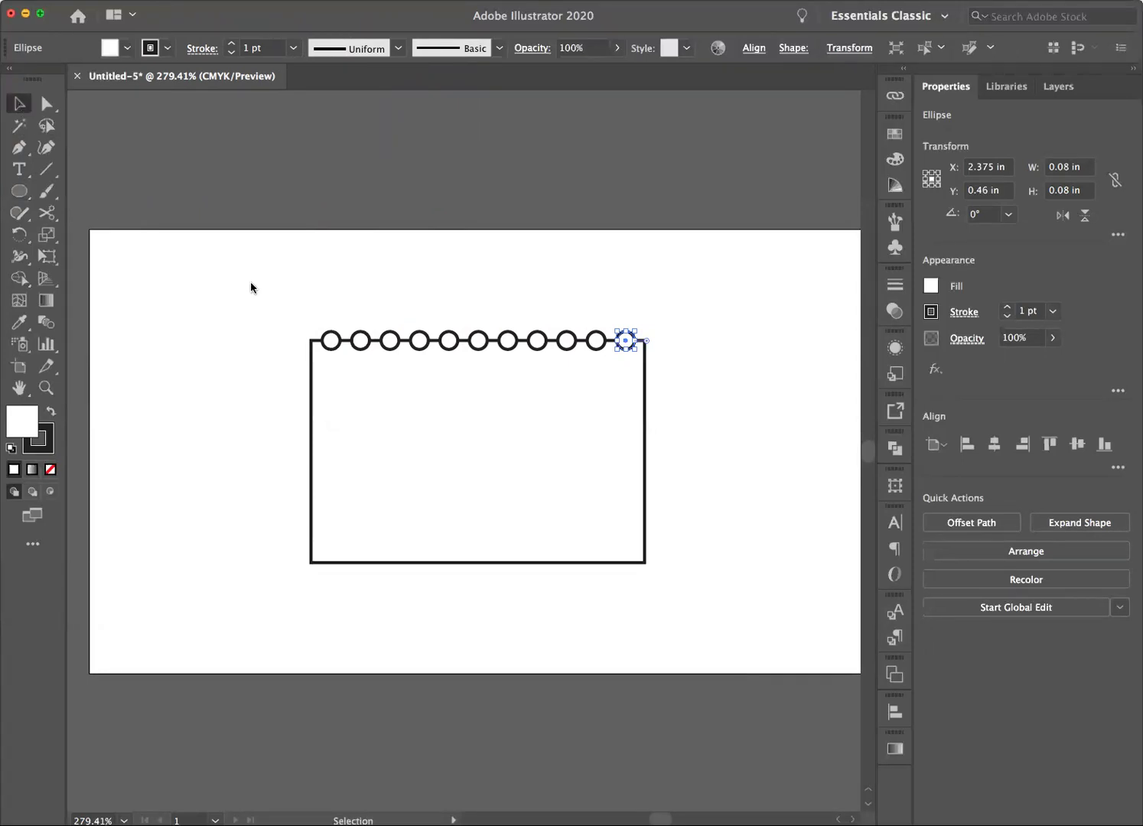
- Group the eleven circles along the rectangle's upper edge
{"action": "left_click_drag", "start_coordinate": [297, 311], "coordinate": [650, 342]}
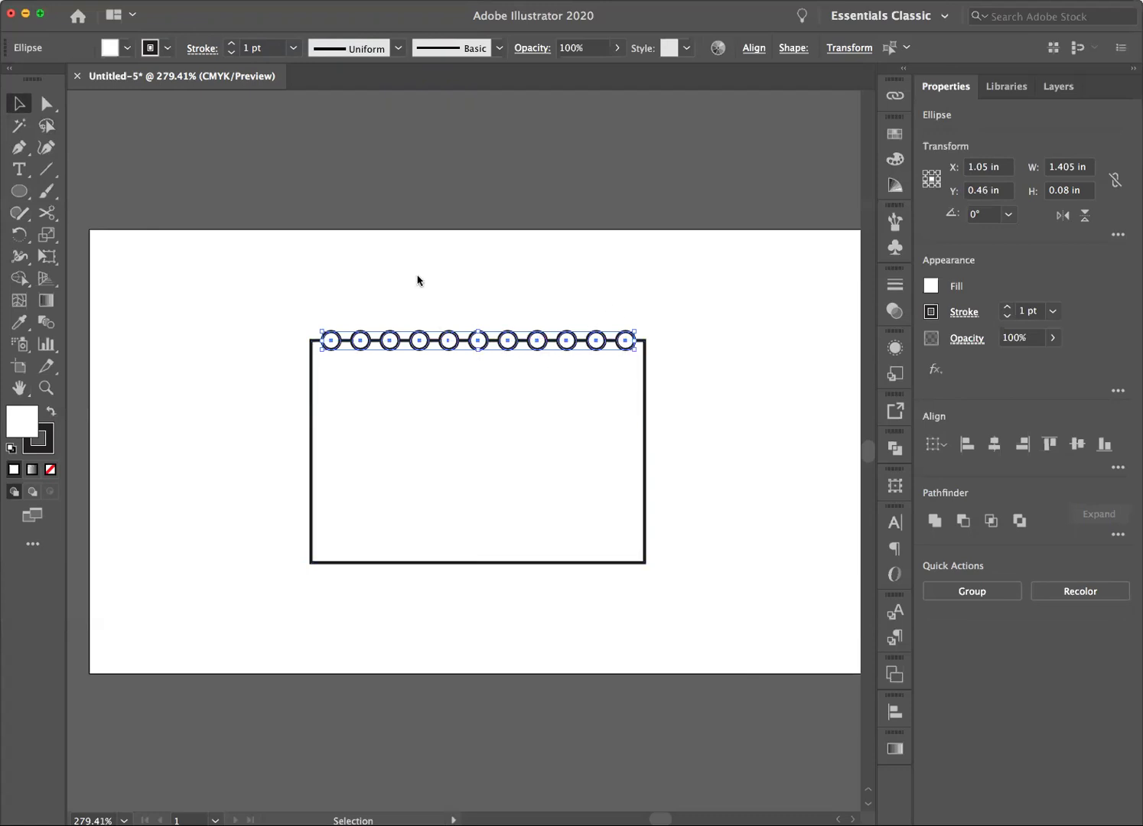
{"action": "left_click", "coordinate": [178, 0]}
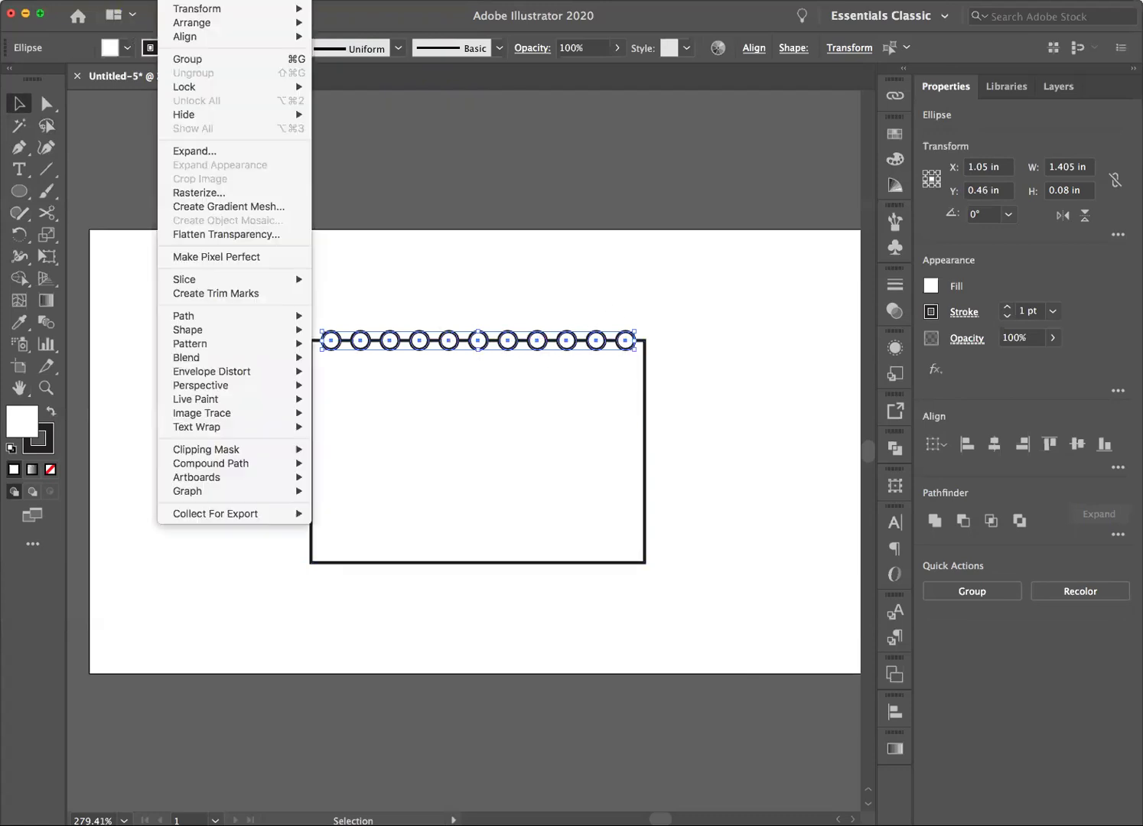
{"action": "left_click", "coordinate": [191, 60]}
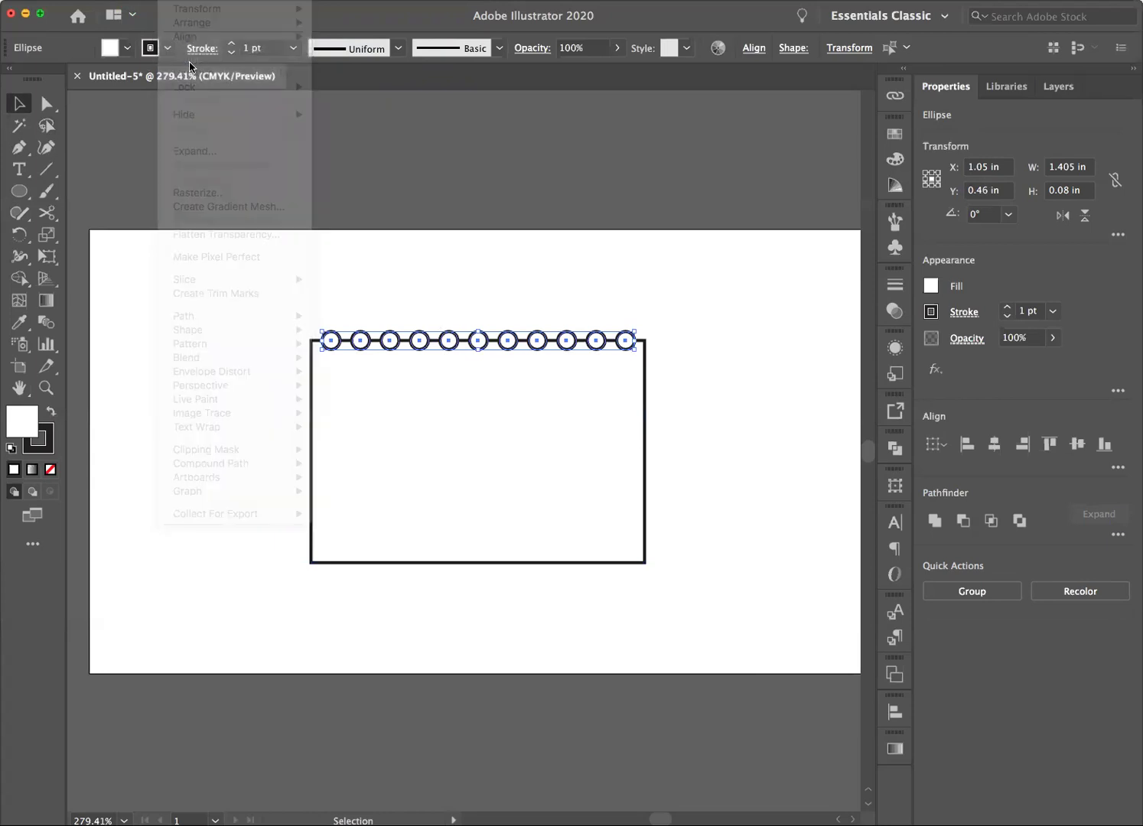
{"action": "left_click_drag", "start_coordinate": [479, 341], "coordinate": [487, 293]}
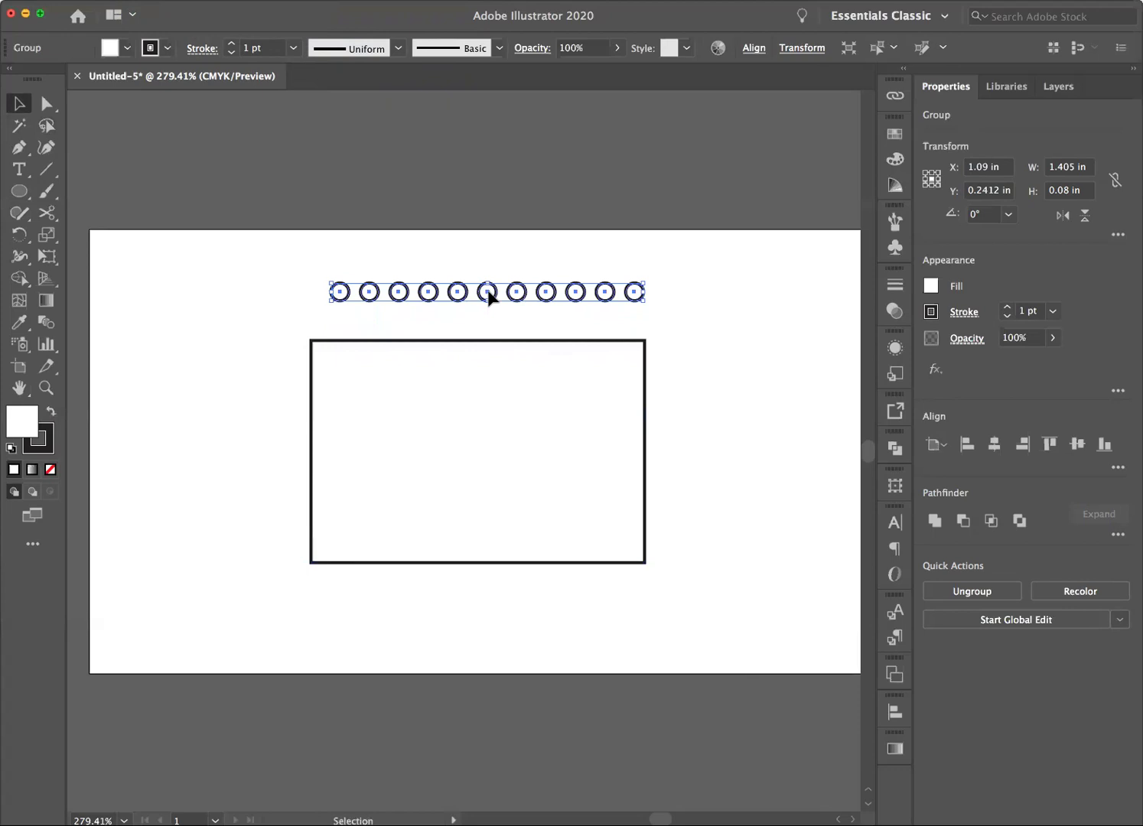
{"action": "key", "text": "a"}
{"action": "key", "text": "super+z"}
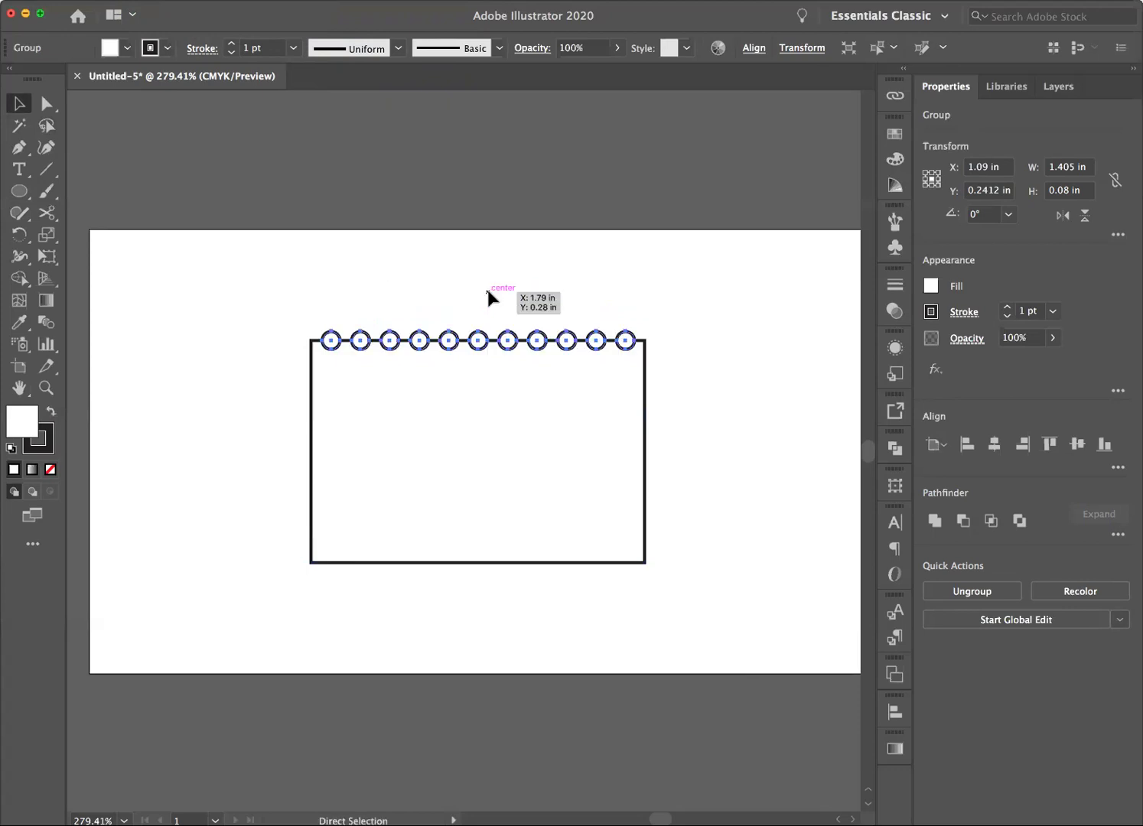
{"action": "key", "text": "v"}
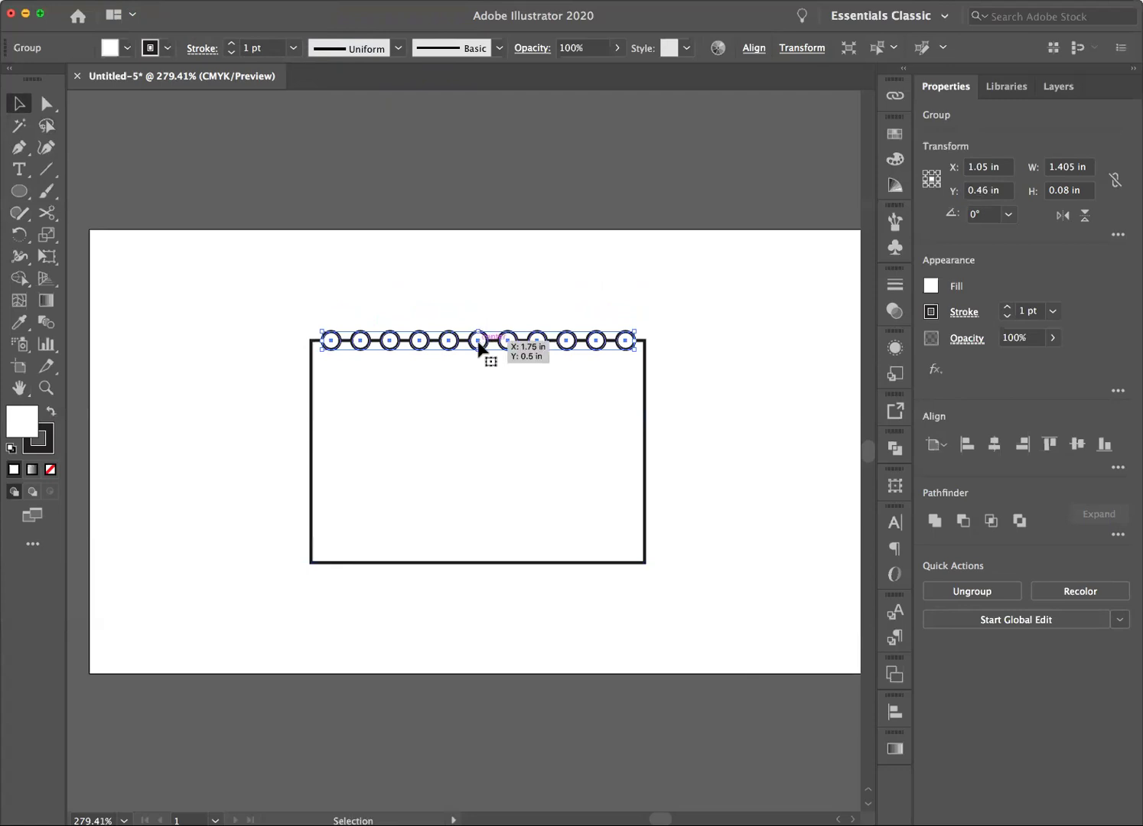
- Duplicate the grouped row of circles to a spot inside the rectangle, below the original row
{"action": "left_click_drag", "start_coordinate": [478, 346], "coordinate": [526, 401]}
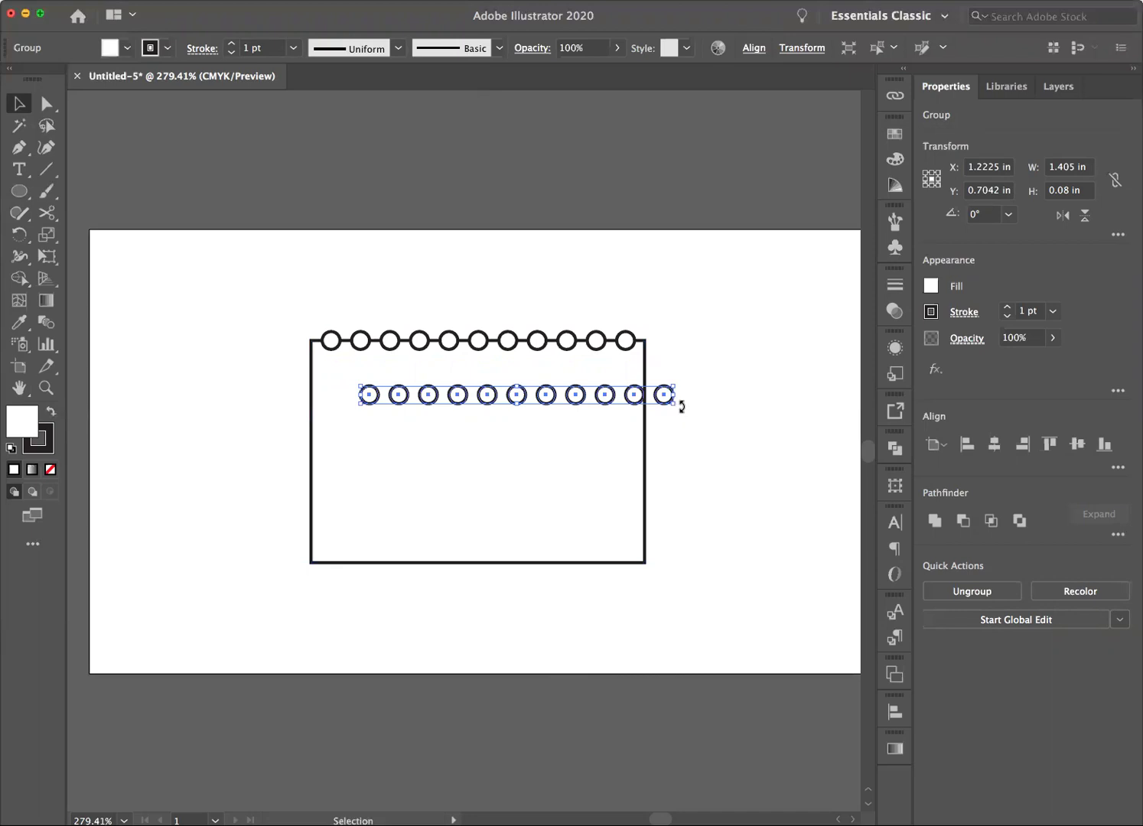
{"action": "left_click_drag", "start_coordinate": [681, 406], "coordinate": [535, 556]}
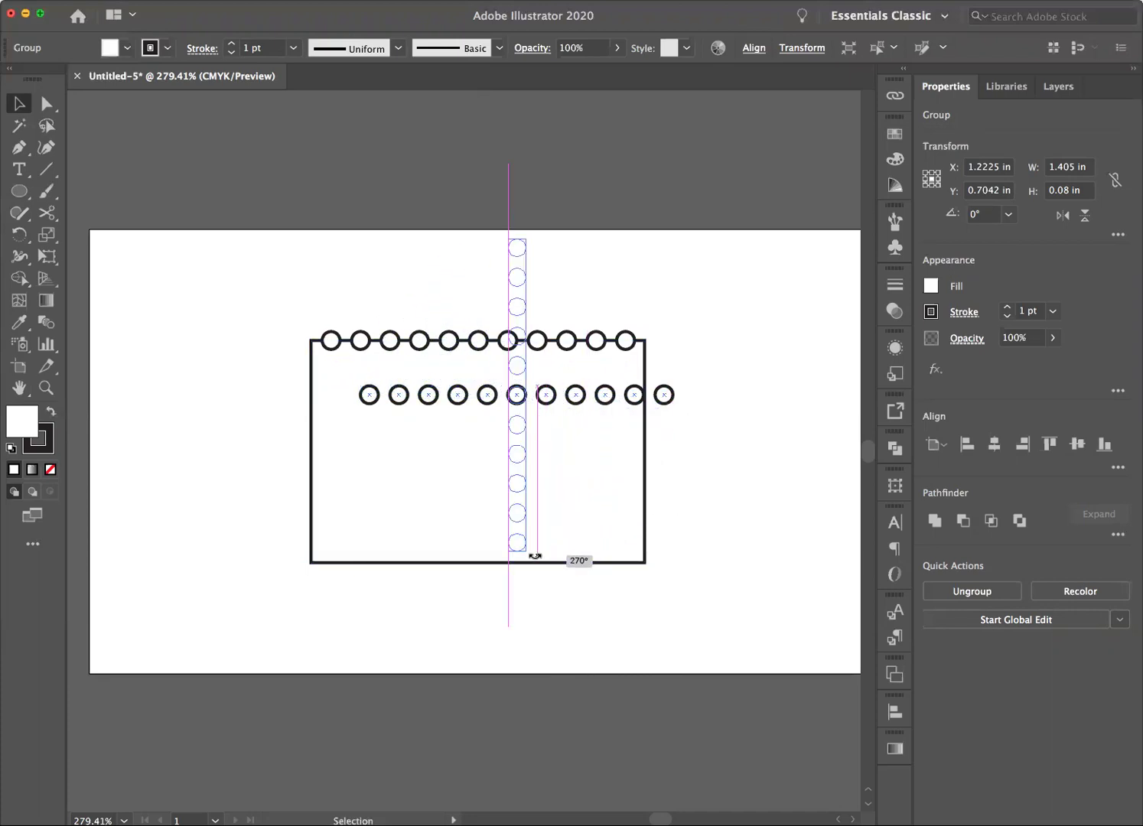
{"action": "mouse_move", "coordinate": [535, 556]}
{"action": "left_mouse_down"}
{"action": "mouse_move", "coordinate": [608, 540]}
{"action": "mouse_move", "coordinate": [528, 566]}
{"action": "left_mouse_up"}
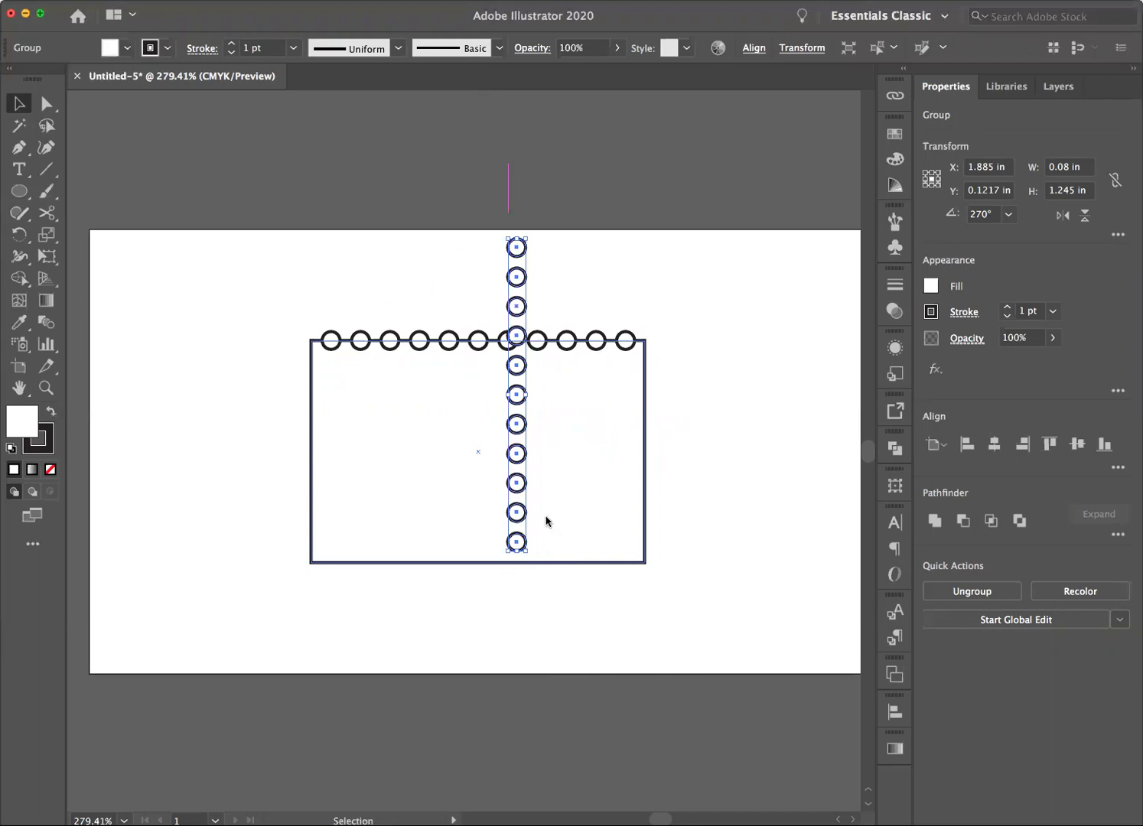
{"action": "key", "text": "super+z"}
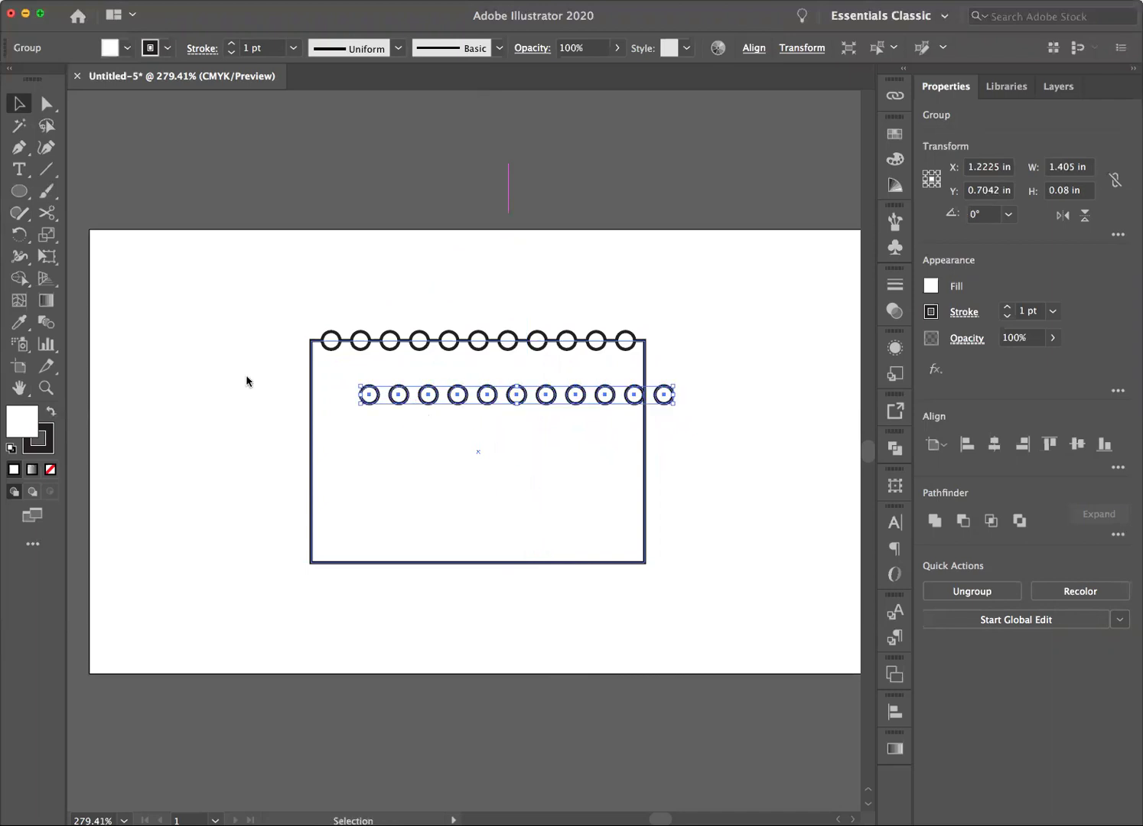
- Rotate the duplicated row 90° about its center and place it along the rectangle's left edge, starting just below the upper corner
{"action": "left_click", "coordinate": [24, 237]}
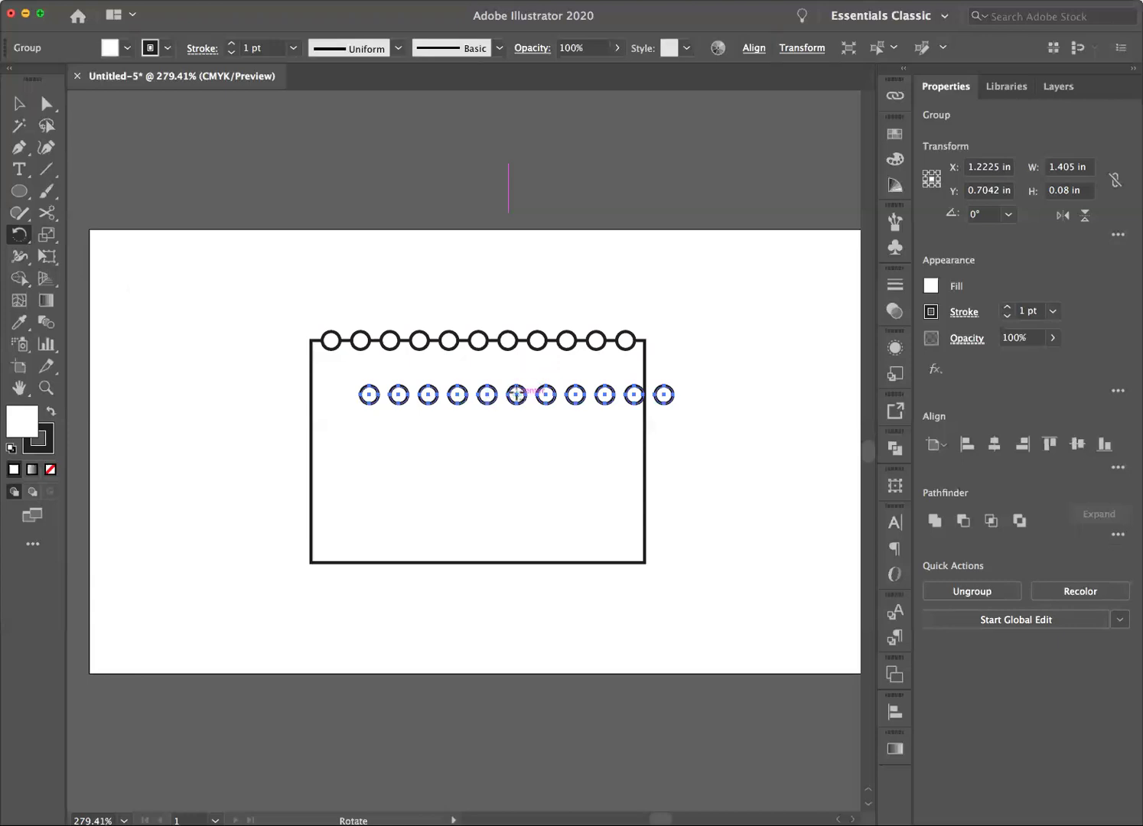
{"action": "left_click", "coordinate": [516, 395], "text": "alt"}
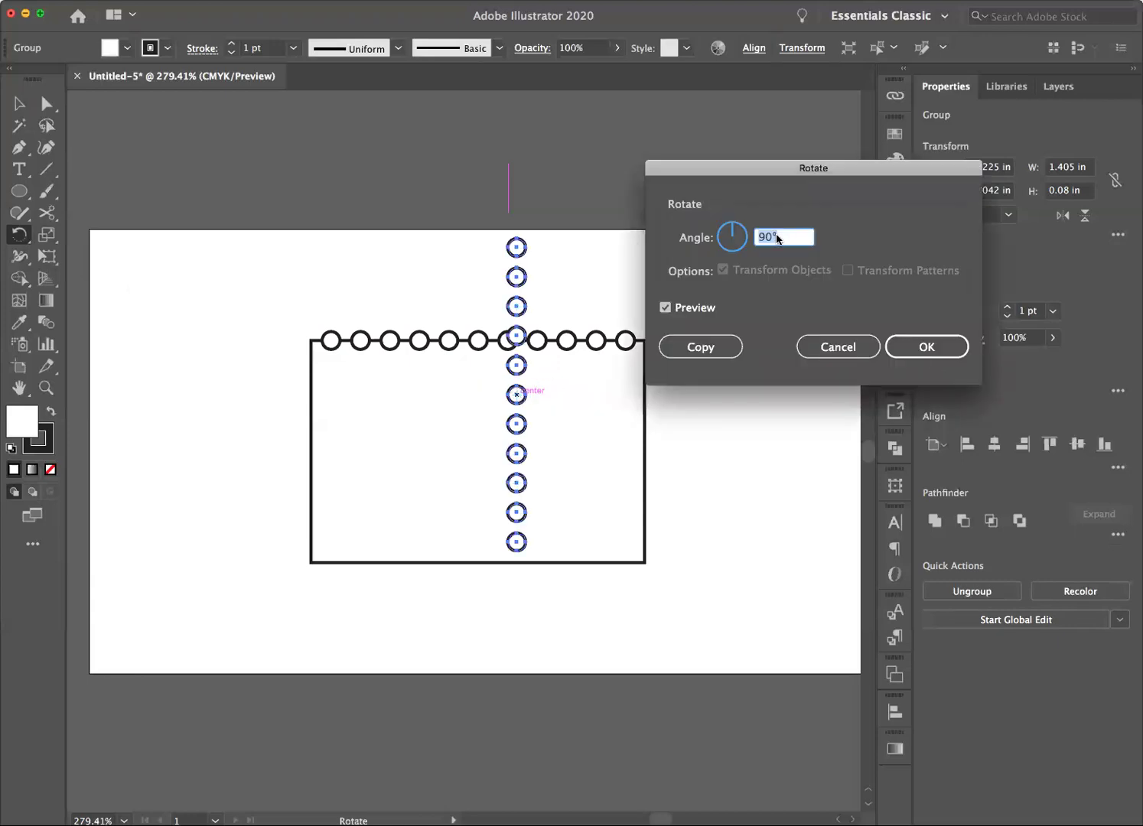
{"action": "left_click", "coordinate": [929, 349]}
{"action": "left_click", "coordinate": [20, 103]}
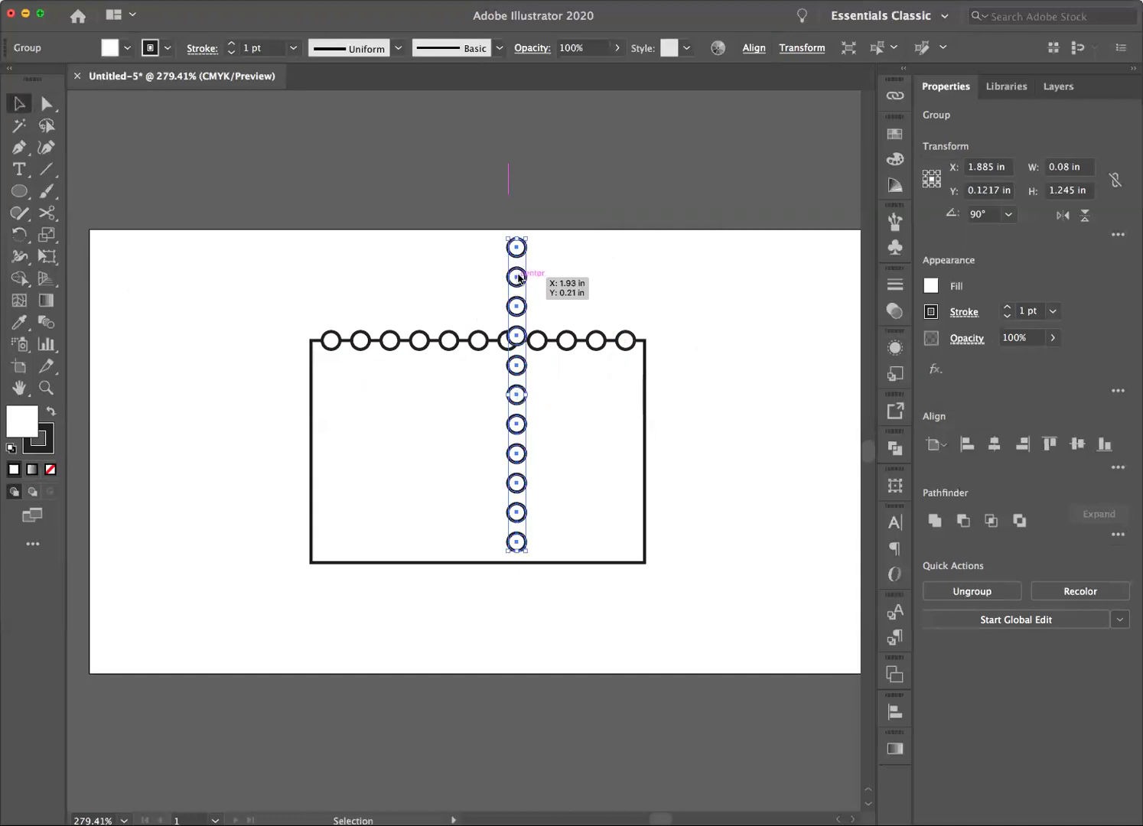
{"action": "left_click_drag", "start_coordinate": [511, 283], "coordinate": [311, 390]}
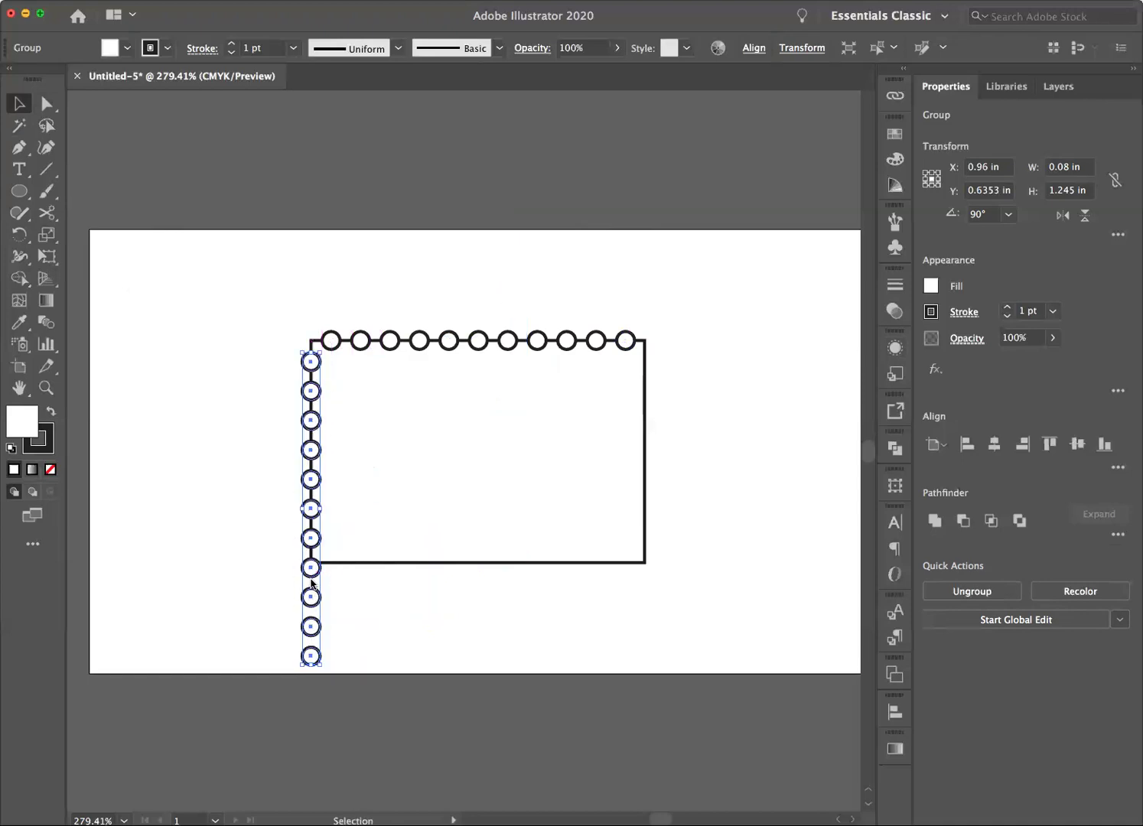
- Delete the four lowest circles of the vertical row, from the rectangle's lower-left corner downward
{"action": "left_click", "coordinate": [44, 102]}
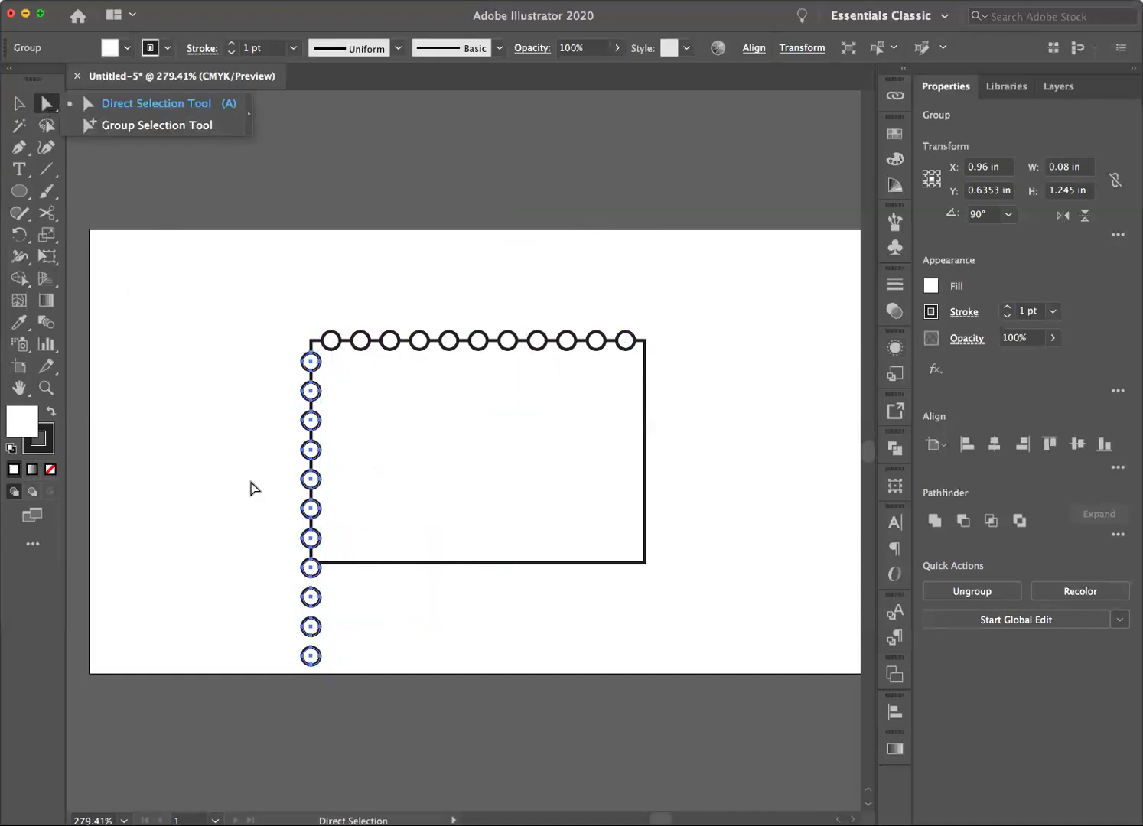
{"action": "left_click_drag", "start_coordinate": [276, 570], "coordinate": [353, 662]}
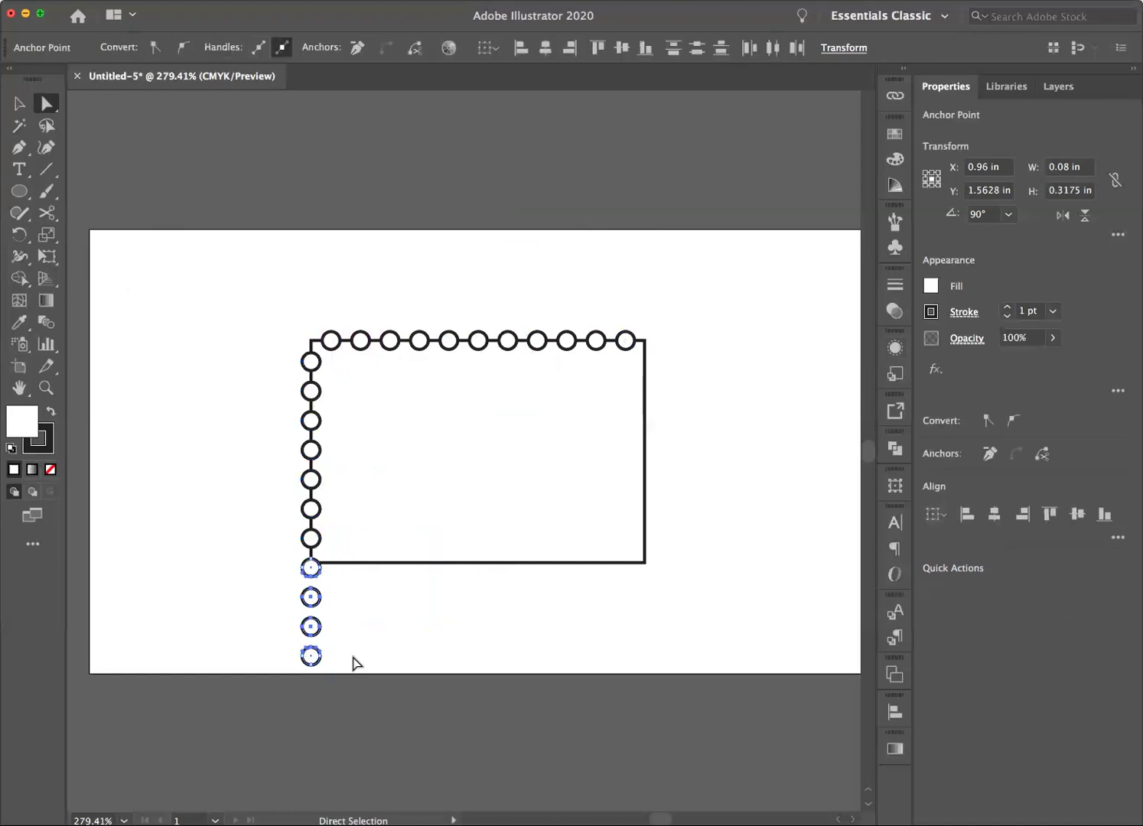
{"action": "key", "text": "Delete"}
{"action": "key", "text": "Delete"}
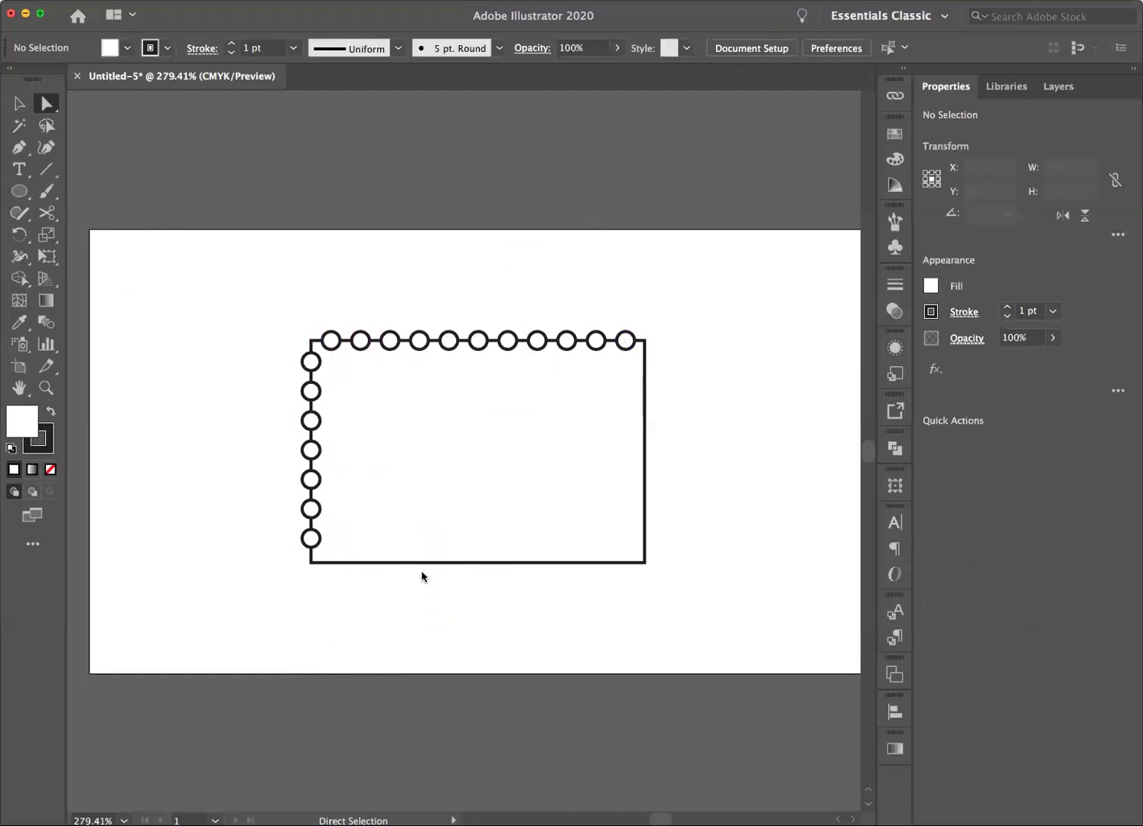
- Position the group of seven circles on the rectangle's left edge at X 0.96 in and Y 0.6425 in
{"action": "left_click", "coordinate": [19, 105]}
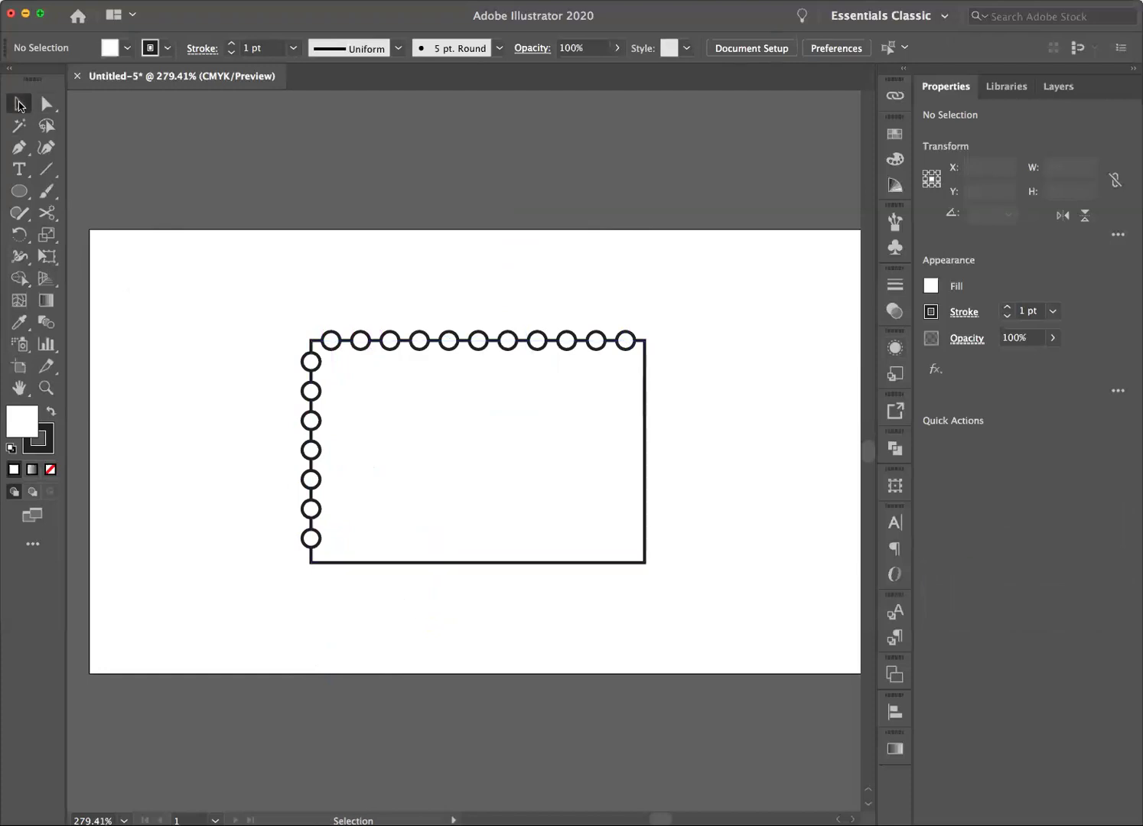
{"action": "left_click", "coordinate": [304, 365]}
{"action": "left_click_drag", "start_coordinate": [304, 365], "coordinate": [287, 366]}
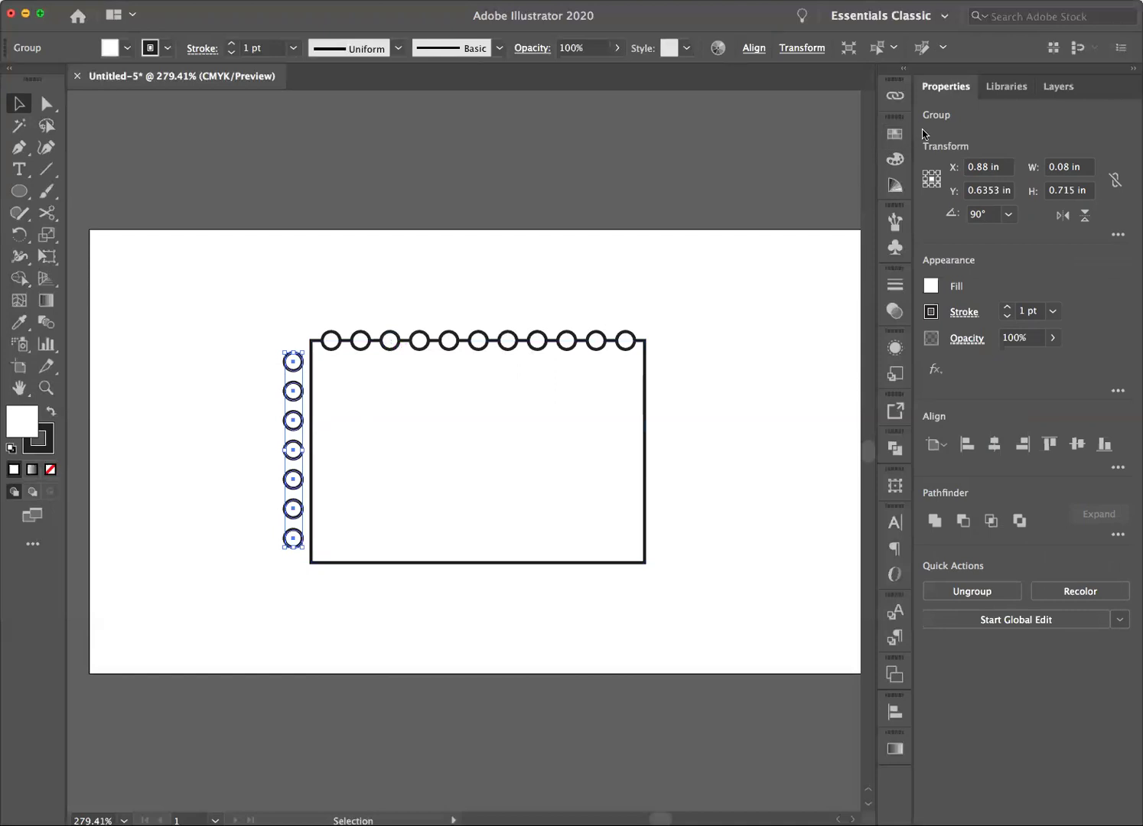
{"action": "left_click", "coordinate": [967, 170]}
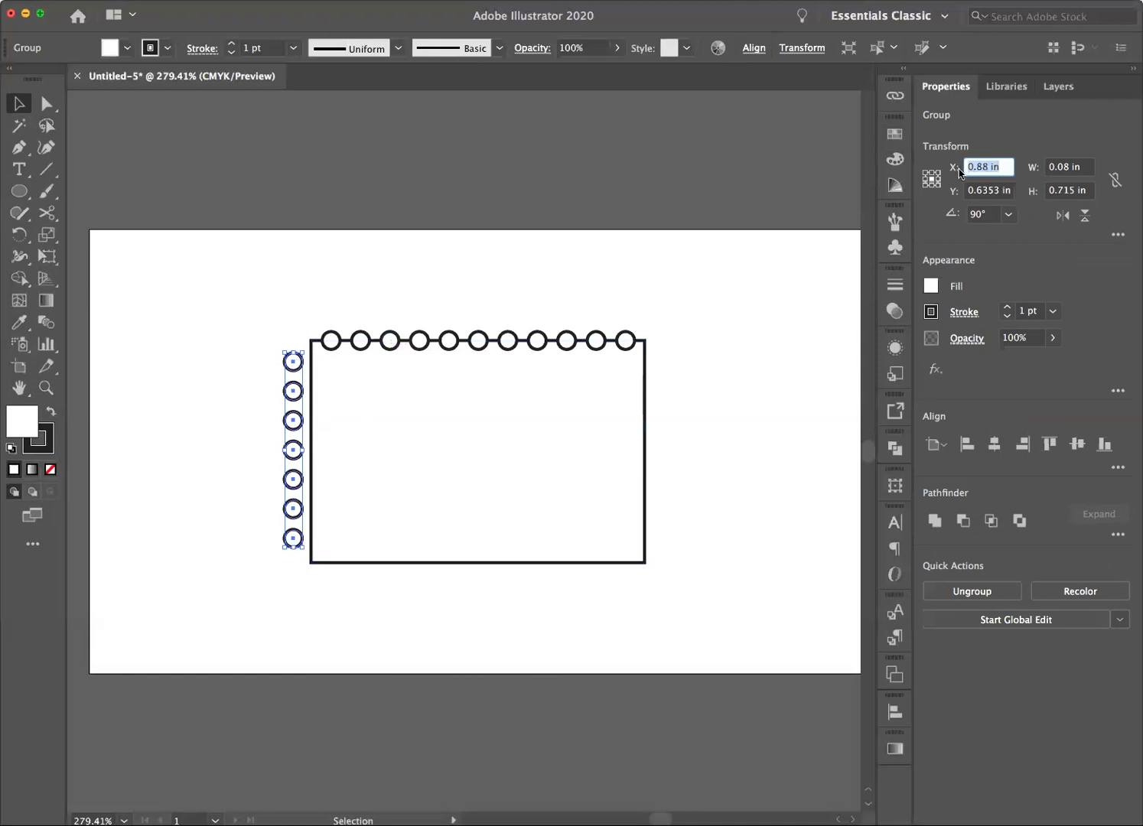
{"action": "key", "text": "BackSpace"}
{"action": "type", "text": ".96"}
{"action": "left_click", "coordinate": [970, 193]}
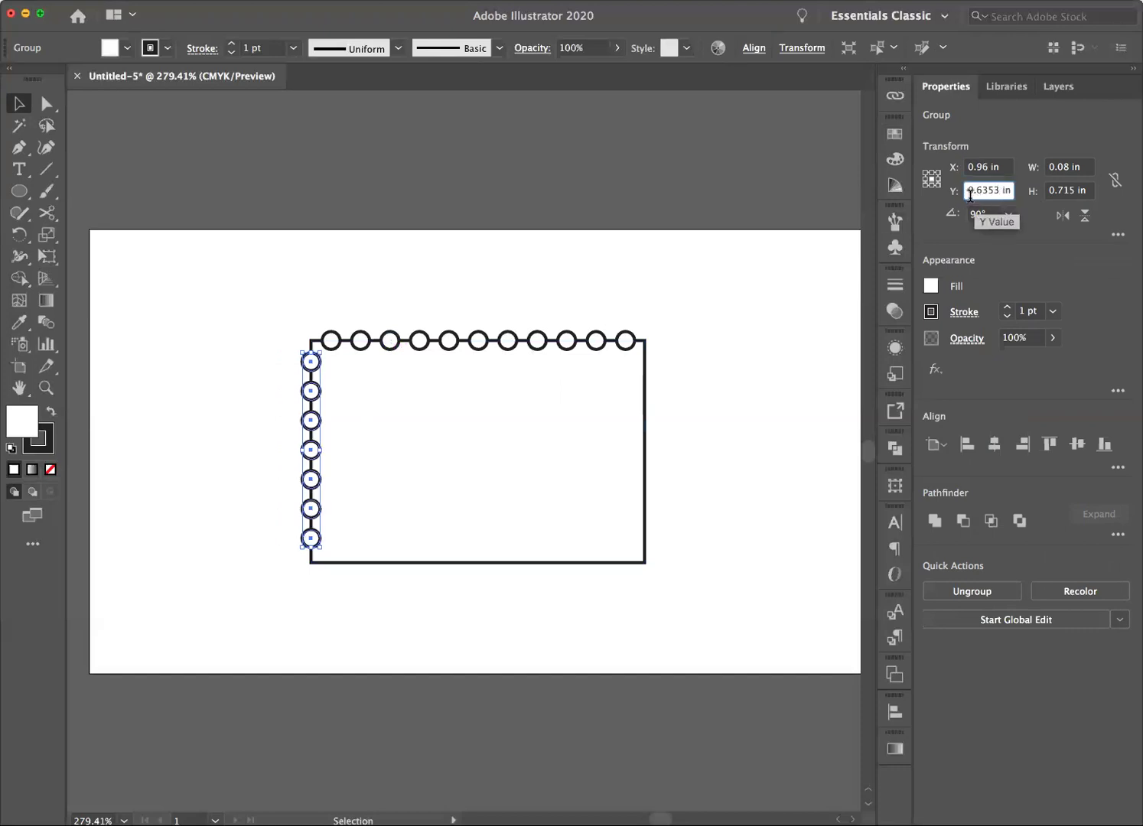
{"action": "left_click_drag", "start_coordinate": [970, 192], "coordinate": [1021, 192]}
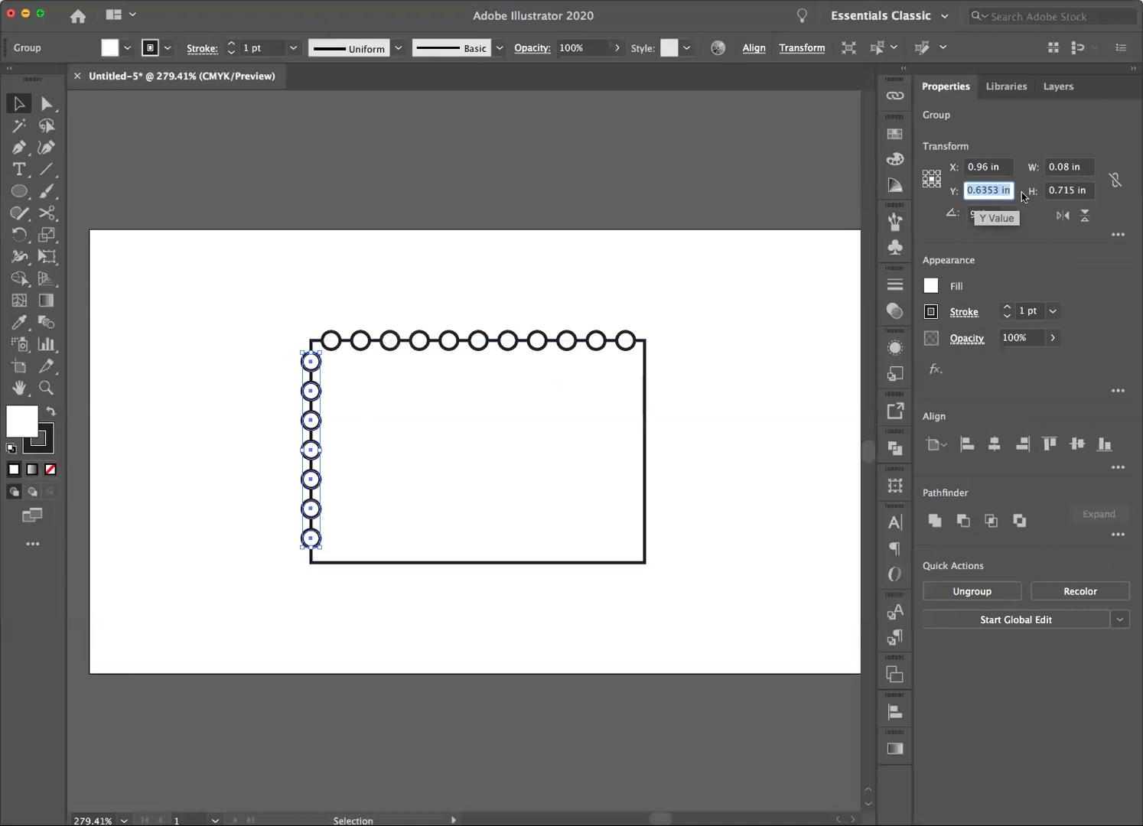
{"action": "key", "text": "BackSpace"}
{"action": "type", "text": ".64"}
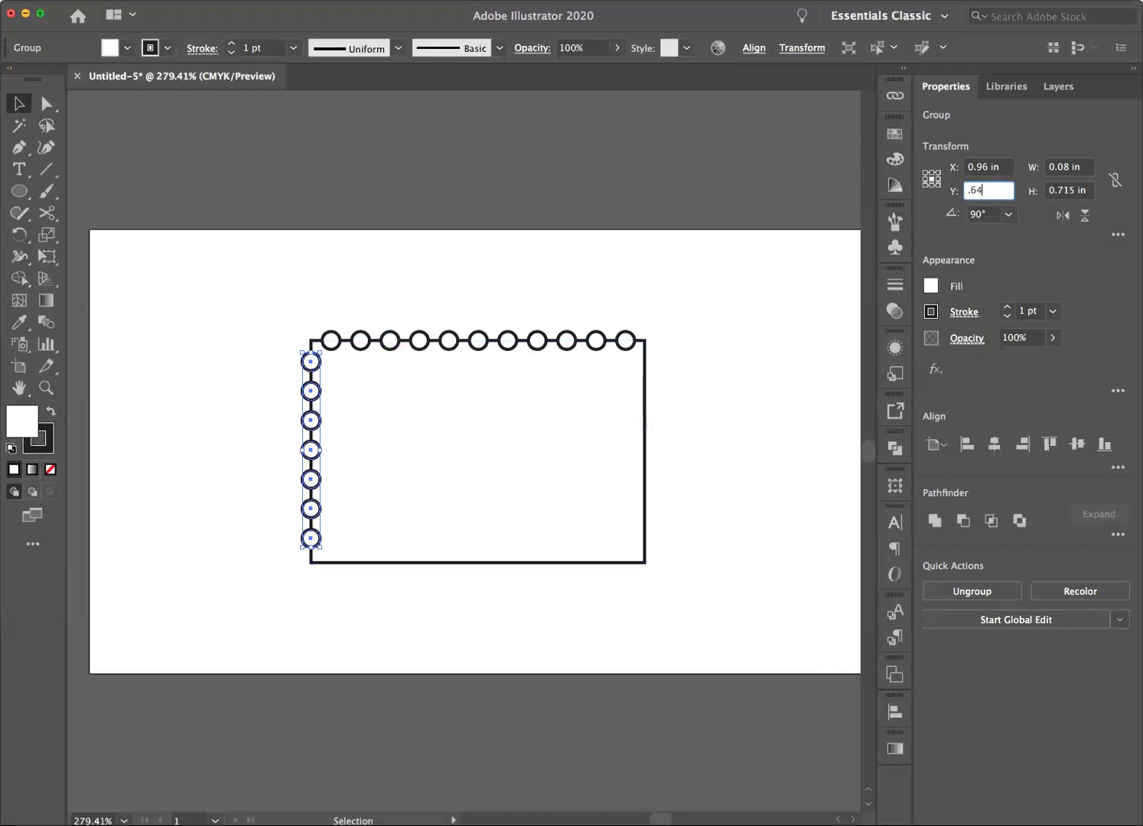
{"action": "type", "text": "25"}
{"action": "key", "text": "Return"}
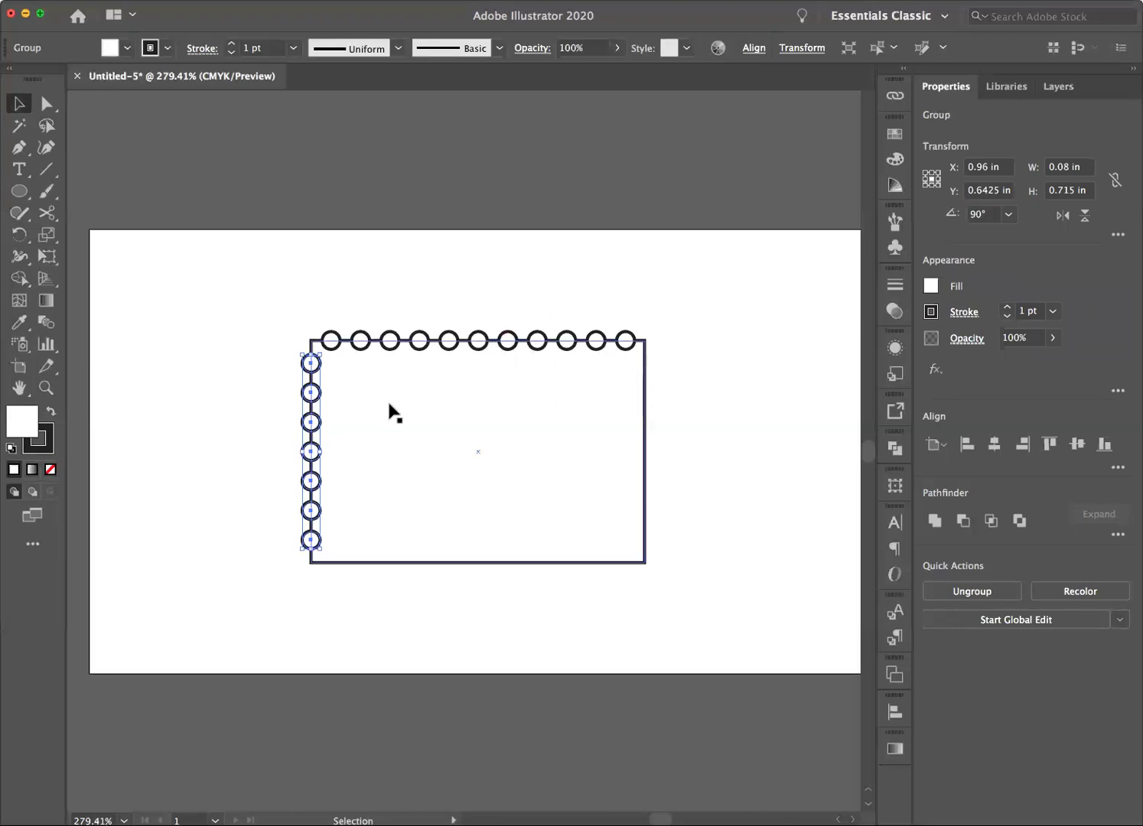
- Copy the upper row of circles straight down onto the rectangle's lower edge
{"action": "left_click", "coordinate": [250, 358]}
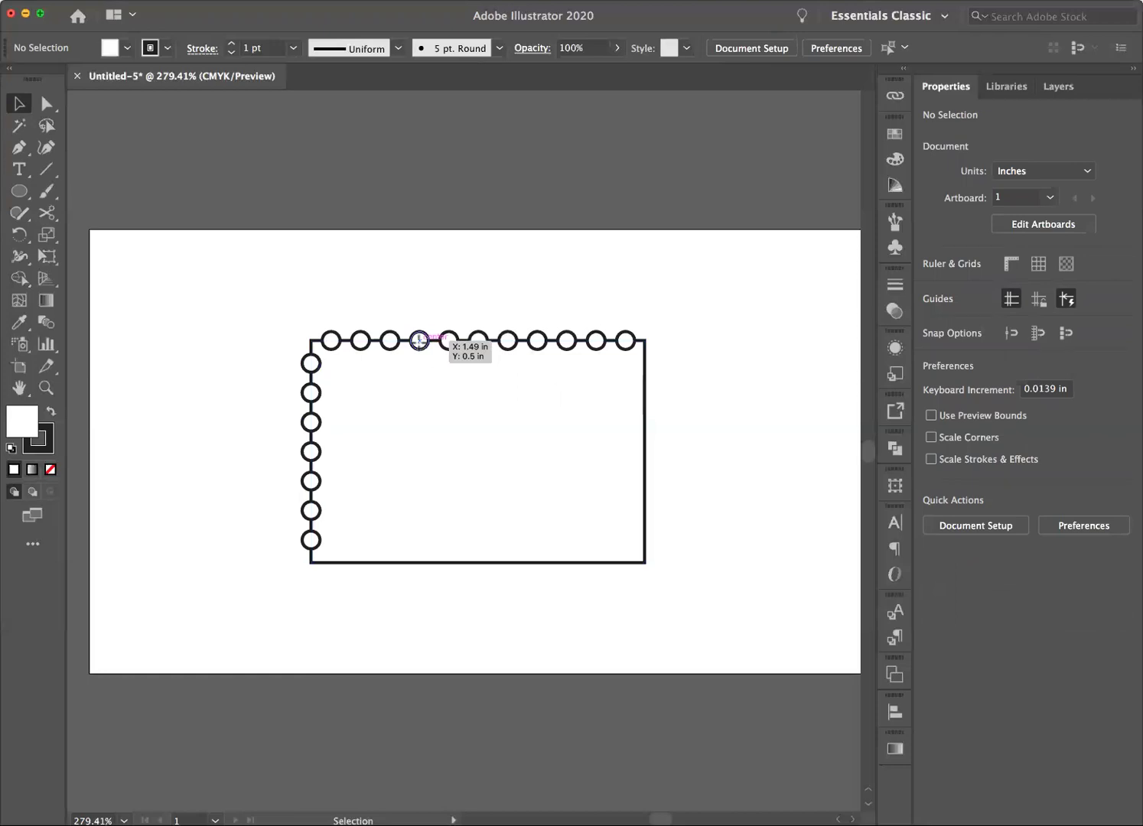
{"action": "left_click_drag", "start_coordinate": [419, 340], "coordinate": [424, 567]}
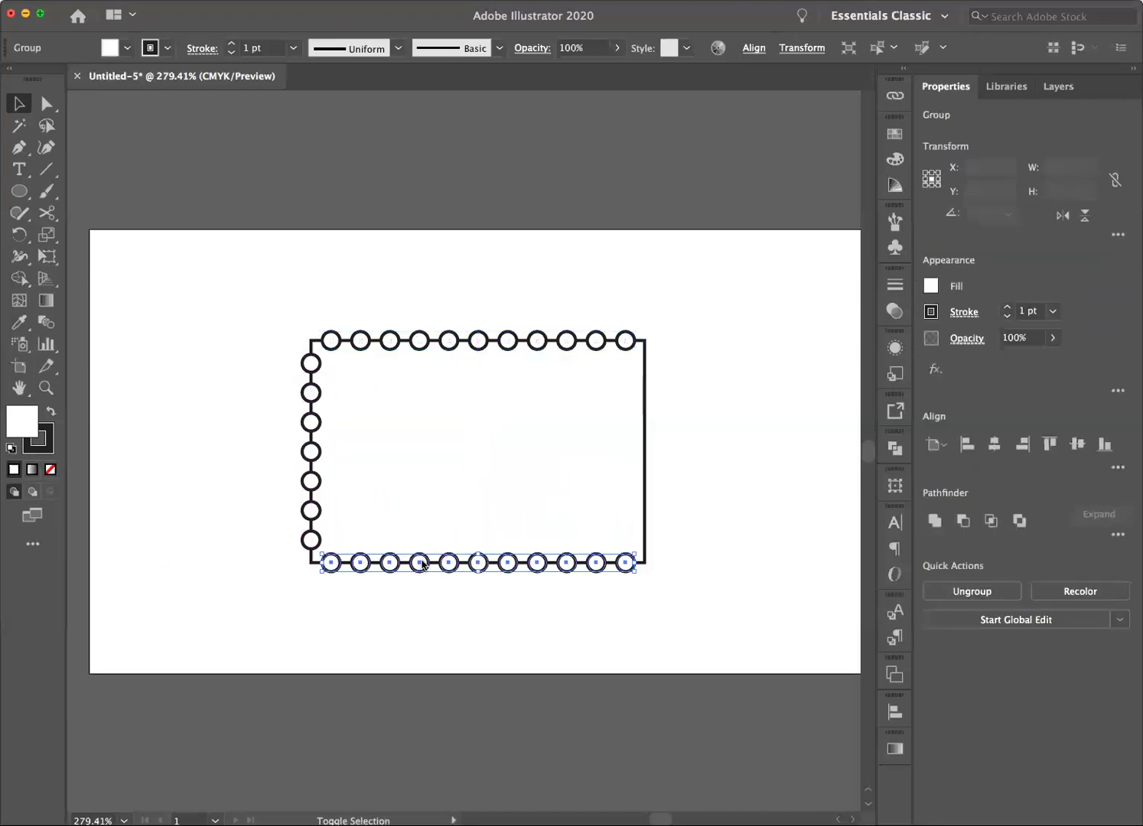
{"action": "left_click", "coordinate": [310, 453]}
{"action": "double_click", "coordinate": [310, 453]}
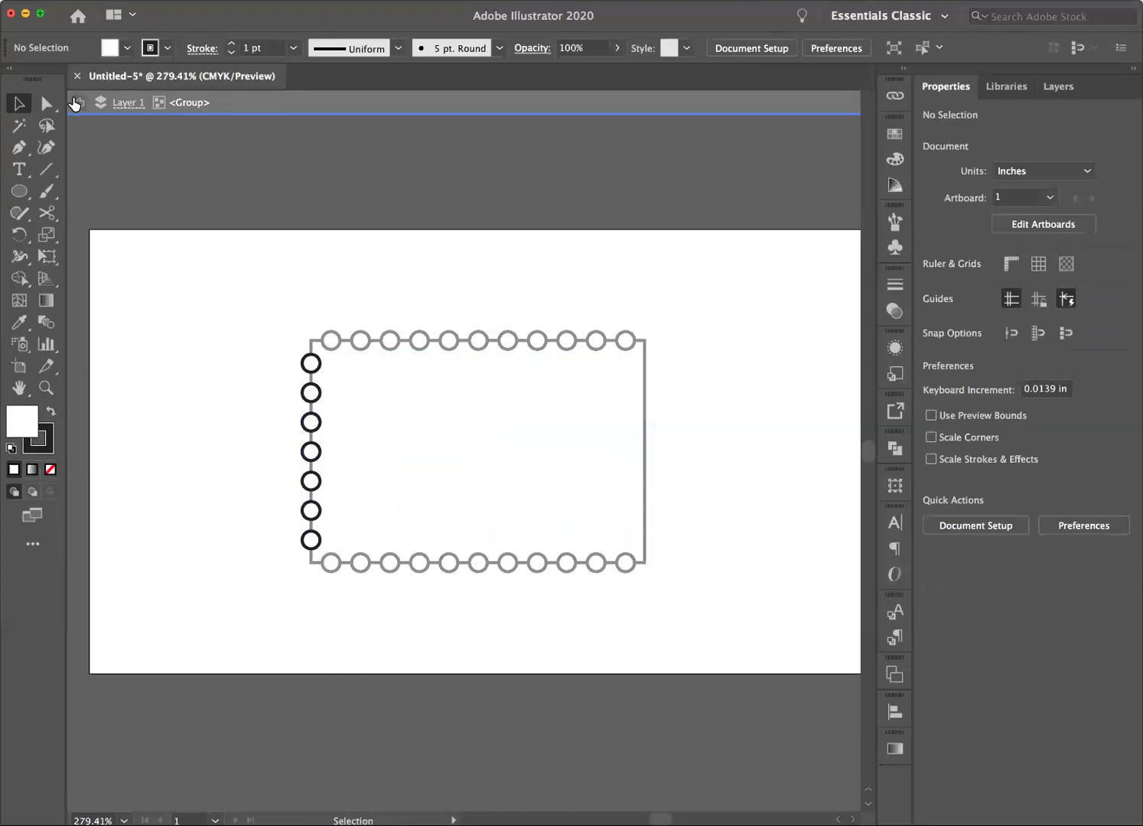
{"action": "left_click", "coordinate": [78, 103]}
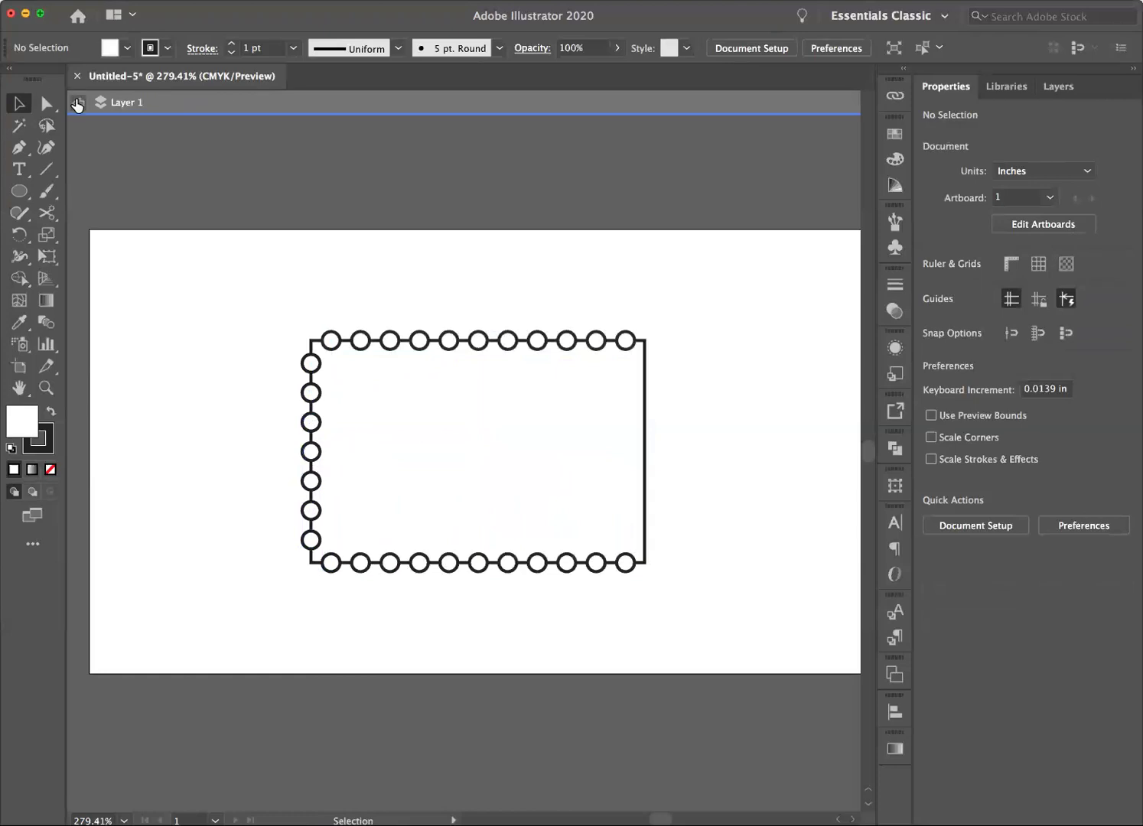
- Copy the column of circles from the rectangle's left edge straight across onto its right edge
{"action": "left_click", "coordinate": [311, 394]}
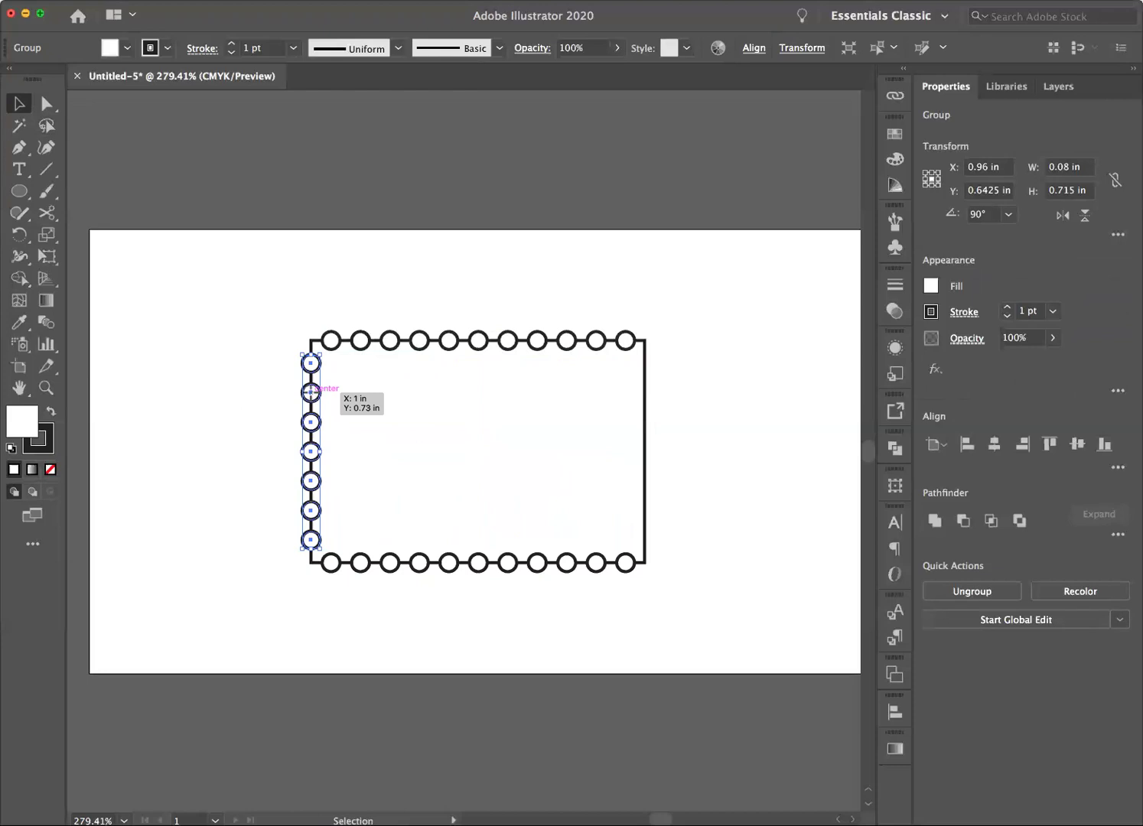
{"action": "left_click_drag", "start_coordinate": [311, 393], "coordinate": [652, 418]}
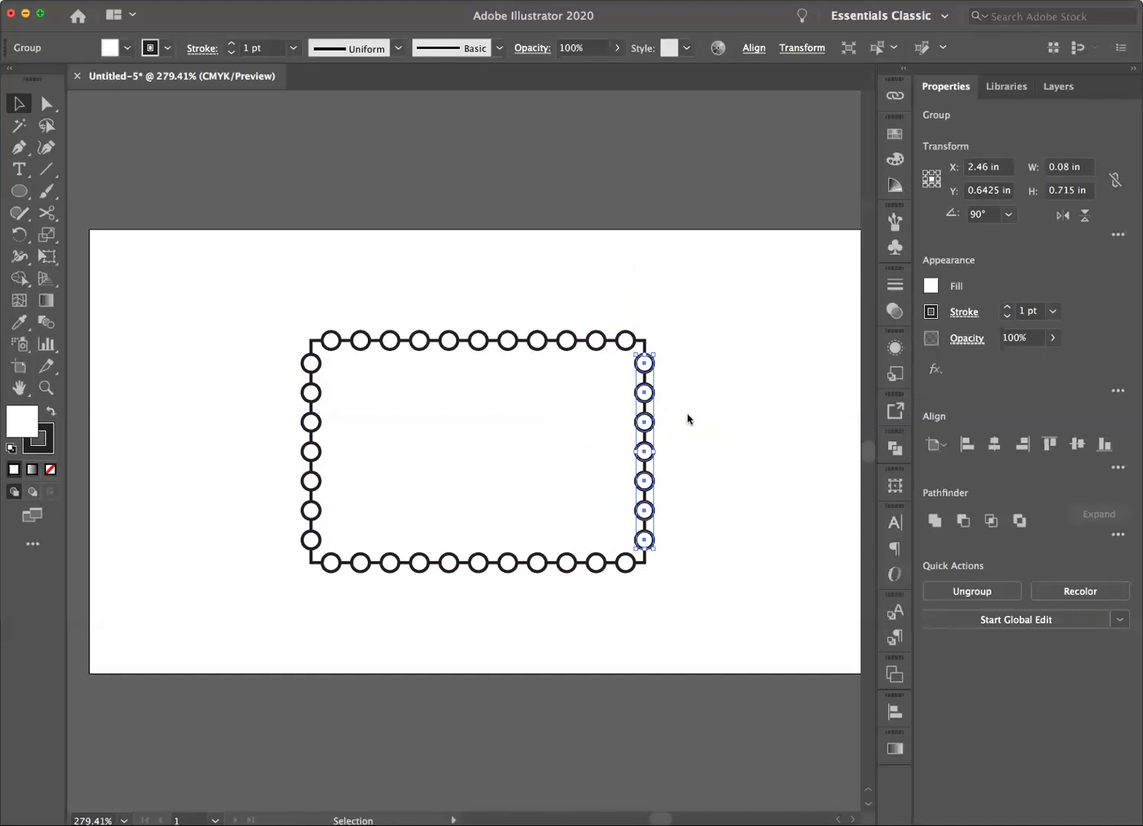
{"action": "left_click", "coordinate": [420, 335], "text": "shift"}
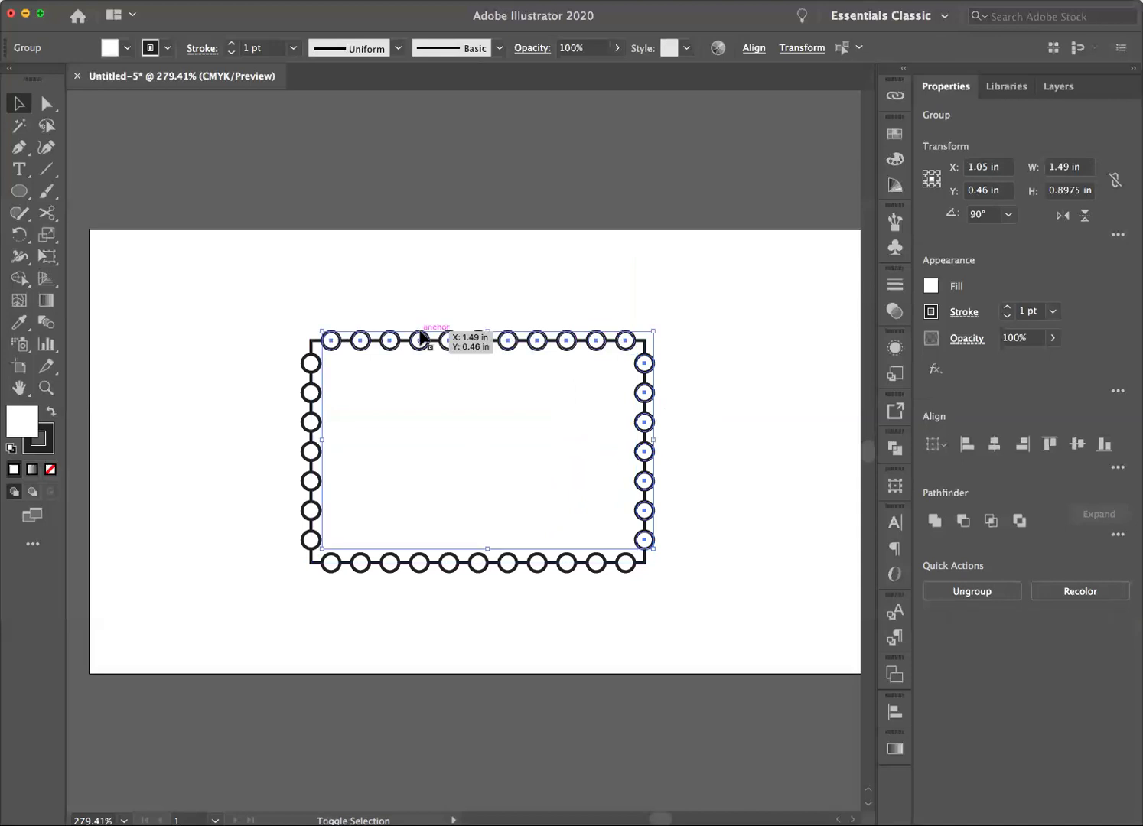
{"action": "left_click", "coordinate": [307, 362], "text": "shift"}
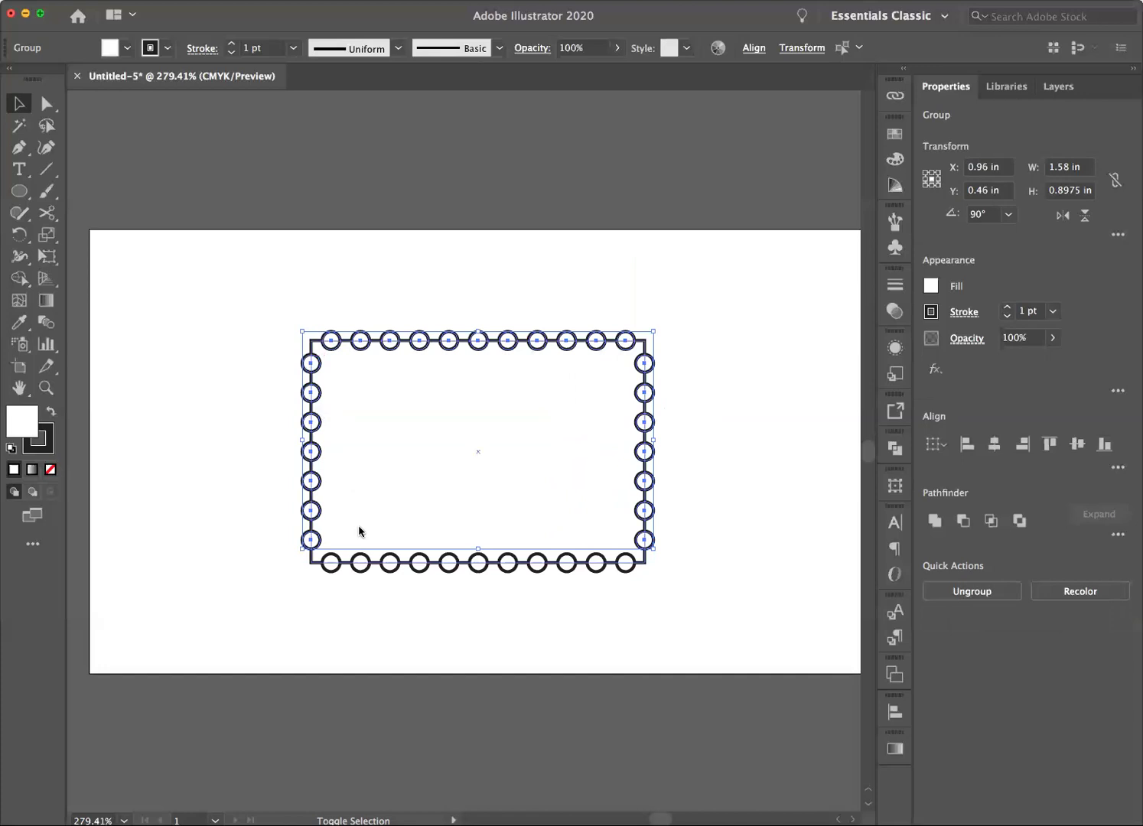
{"action": "left_click", "coordinate": [385, 562], "text": "shift"}
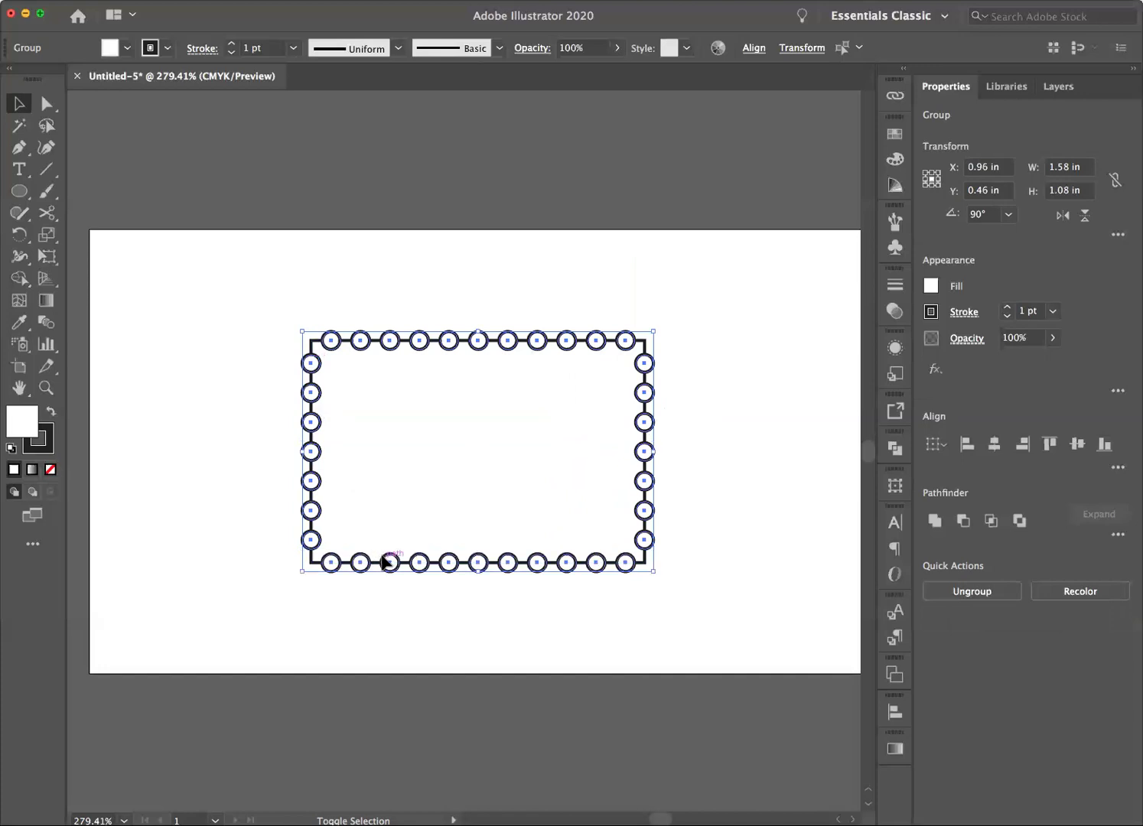
{"action": "double_click", "coordinate": [648, 399]}
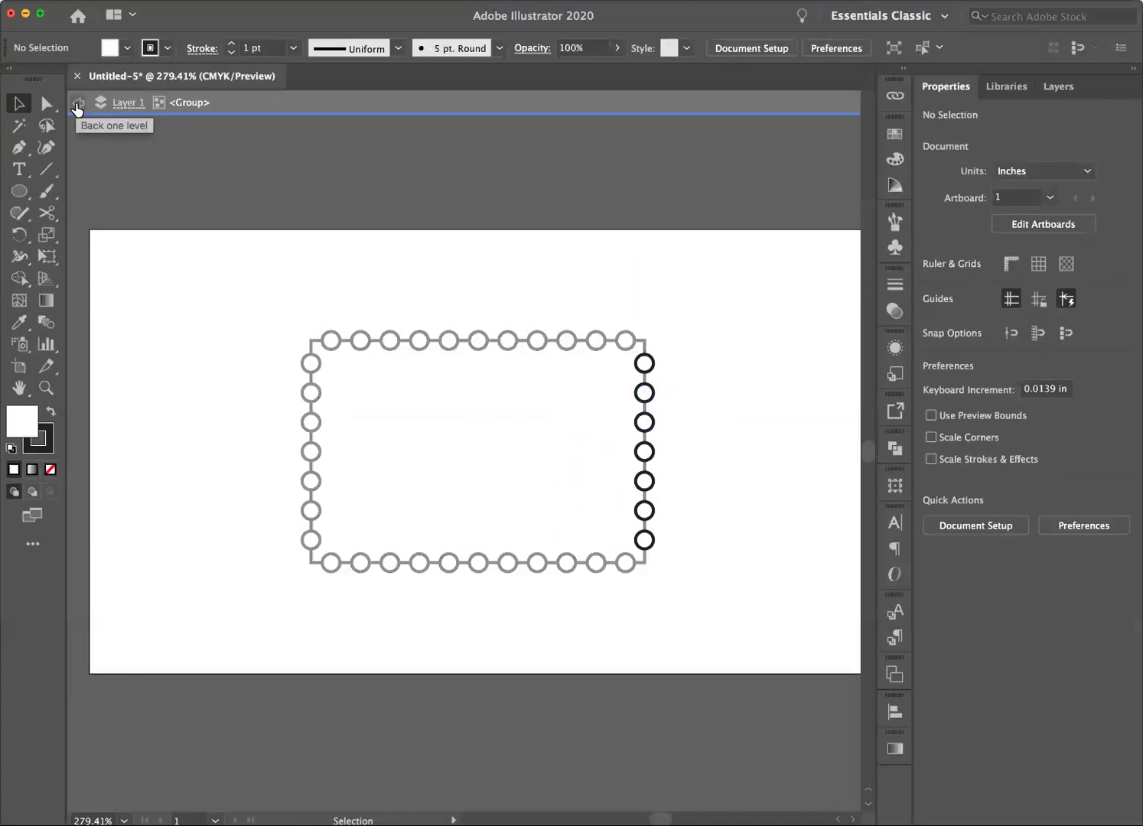
{"action": "left_click", "coordinate": [77, 109]}
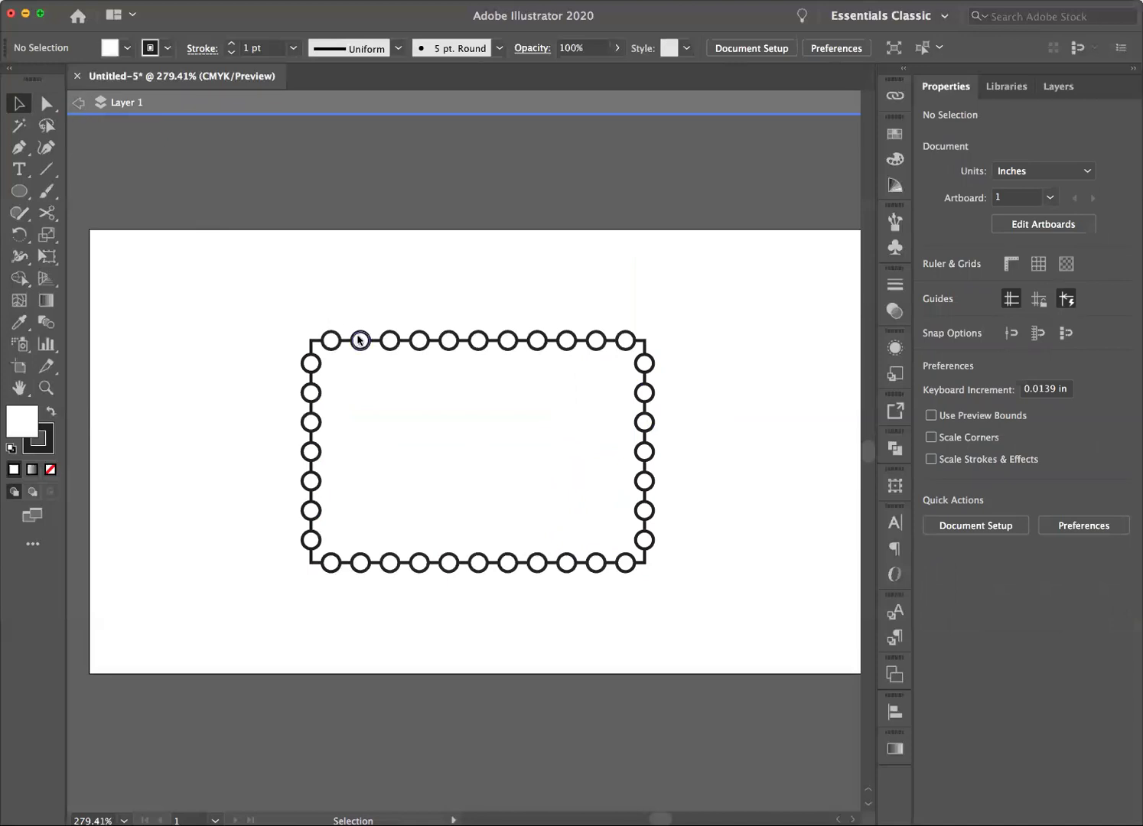
- Leave isolation mode and group the four rows of circles on the rectangle's edges into one group
{"action": "left_click", "coordinate": [77, 101]}
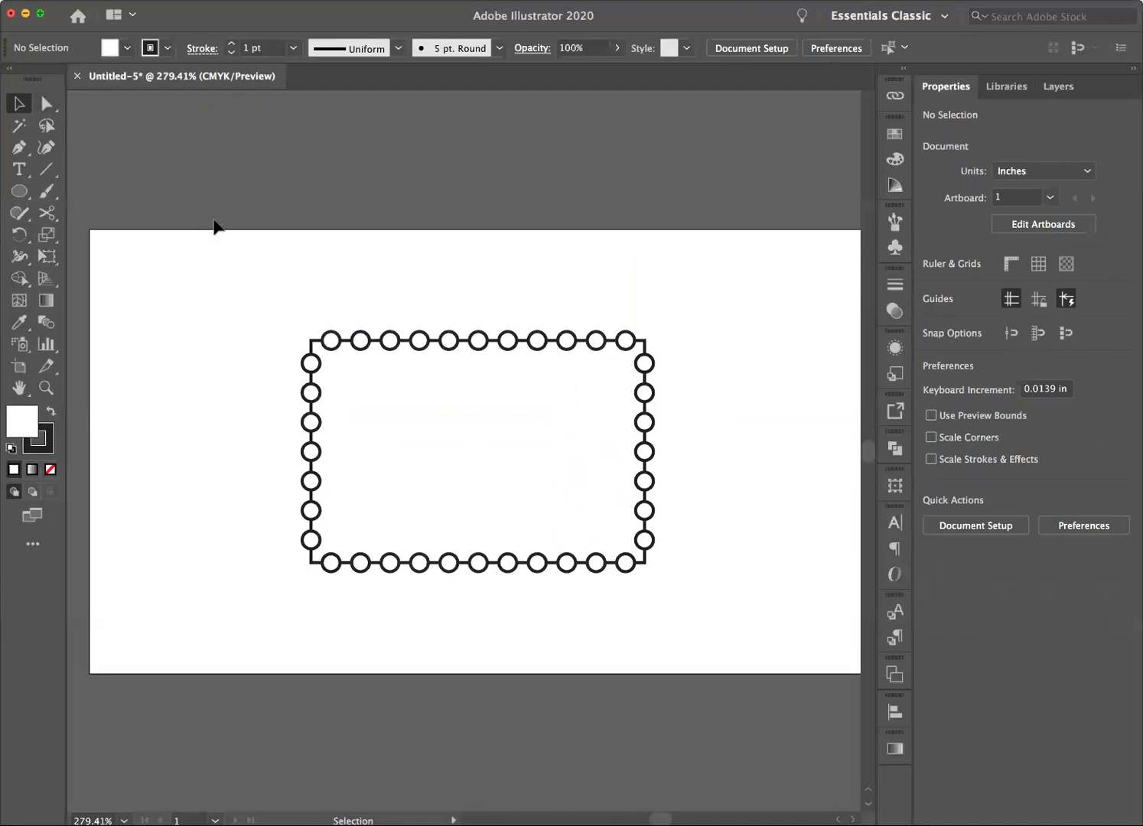
{"action": "left_click", "coordinate": [361, 339]}
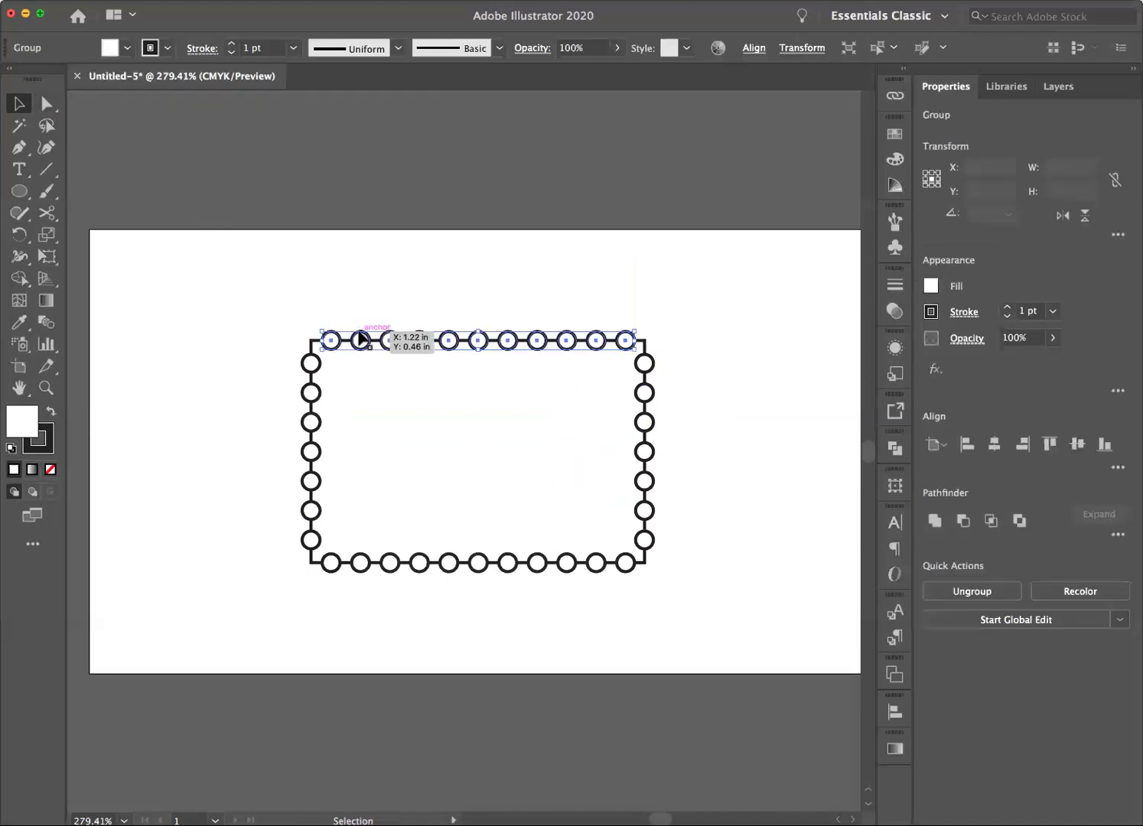
{"action": "left_click", "coordinate": [315, 367], "text": "shift"}
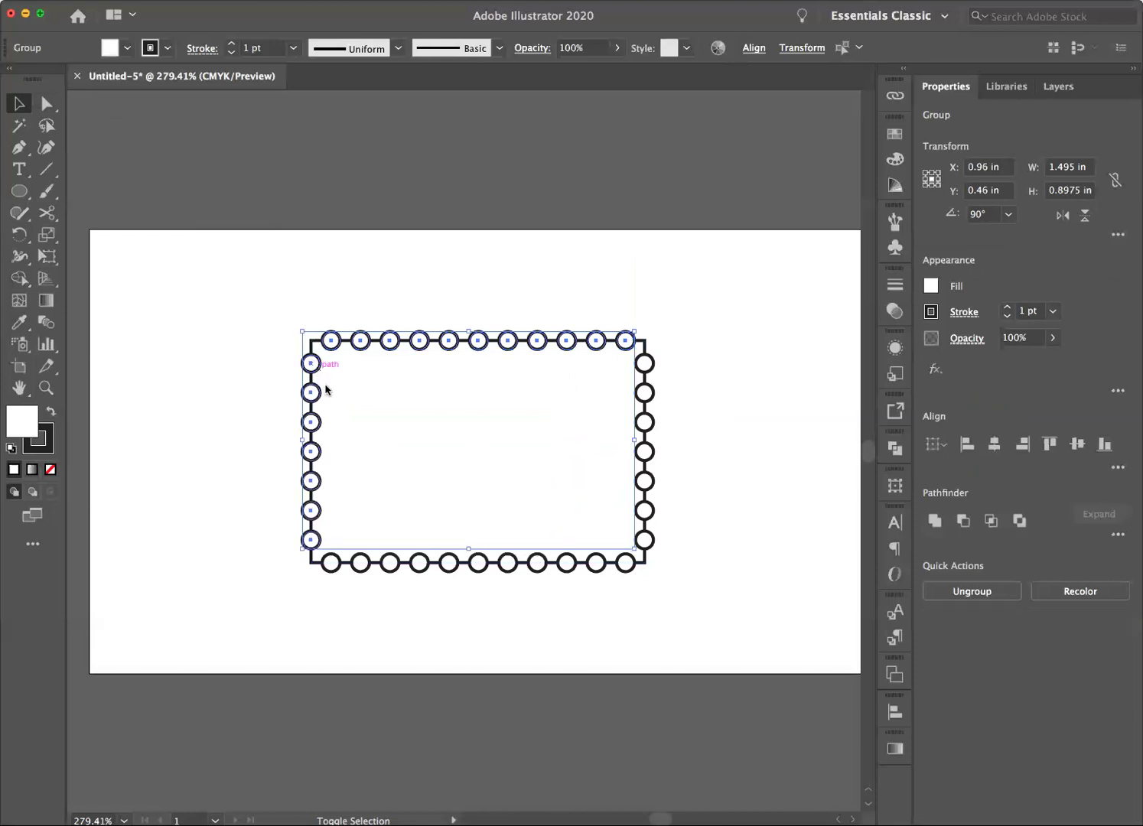
{"action": "left_click", "coordinate": [419, 568], "text": "shift"}
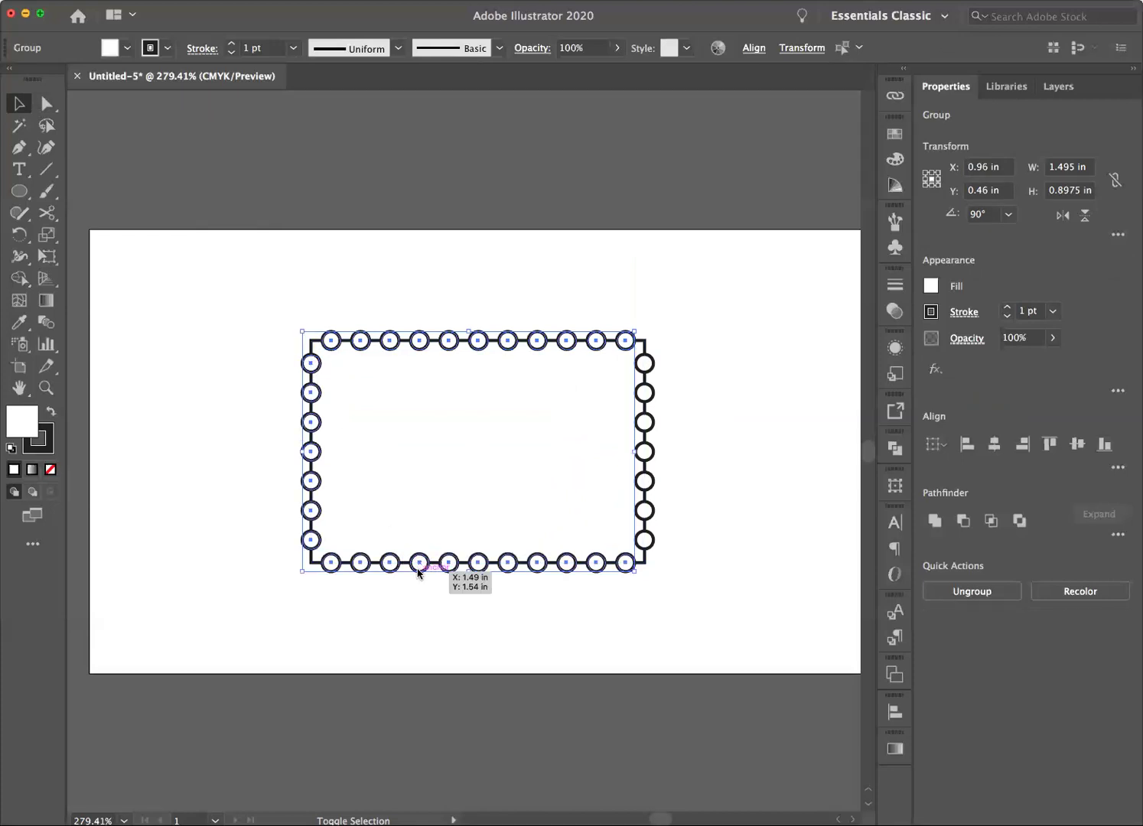
{"action": "left_click", "coordinate": [650, 510], "text": "shift"}
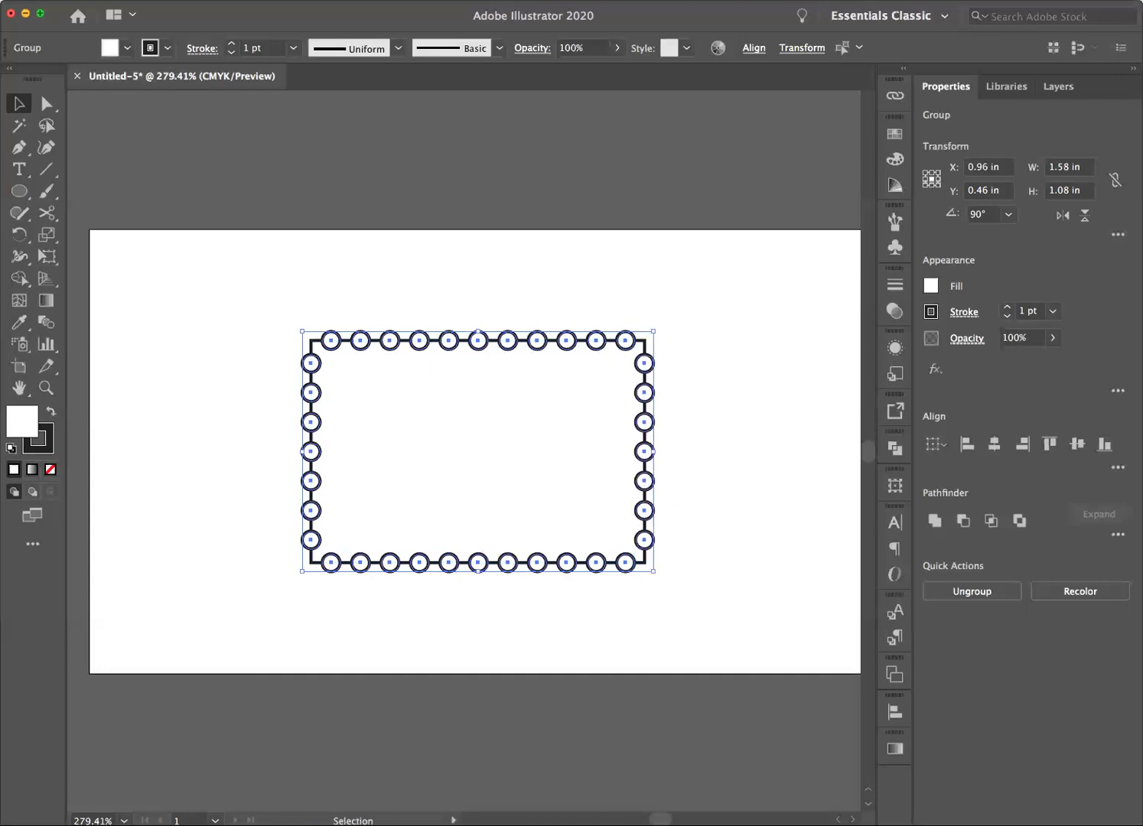
{"action": "left_click", "coordinate": [175, 1]}
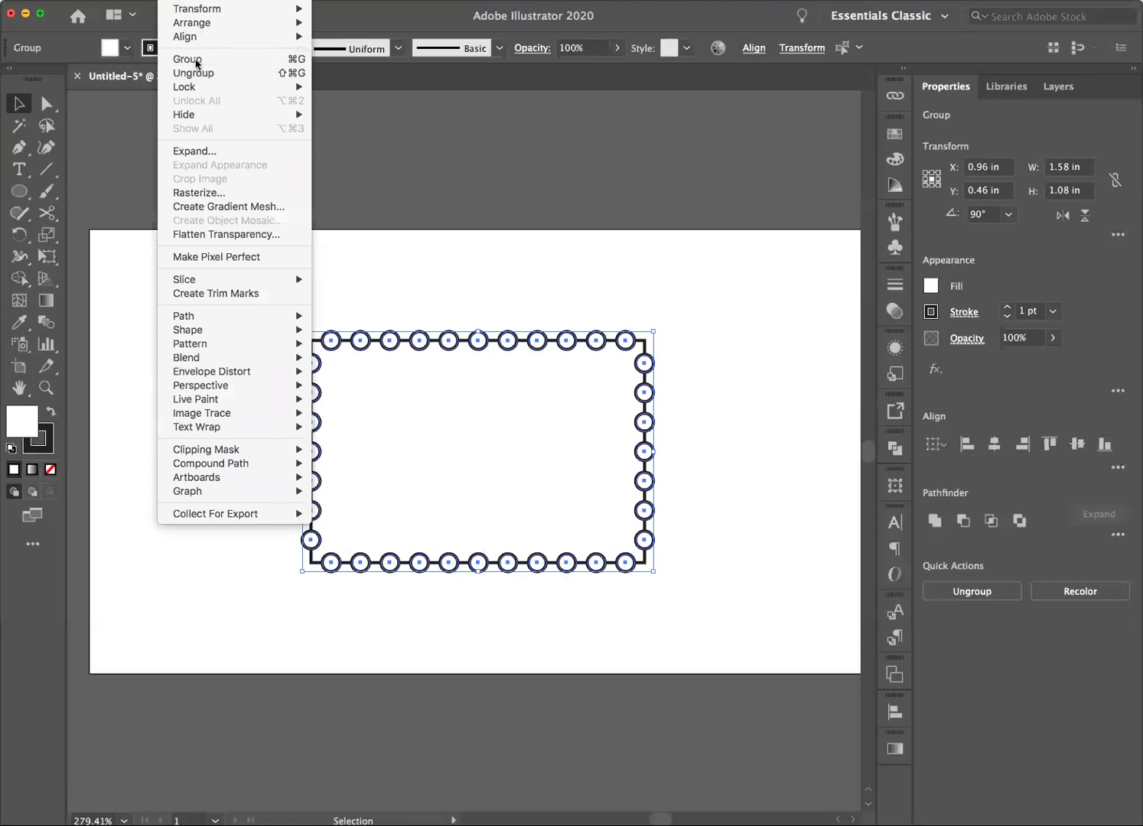
{"action": "left_click", "coordinate": [187, 60]}
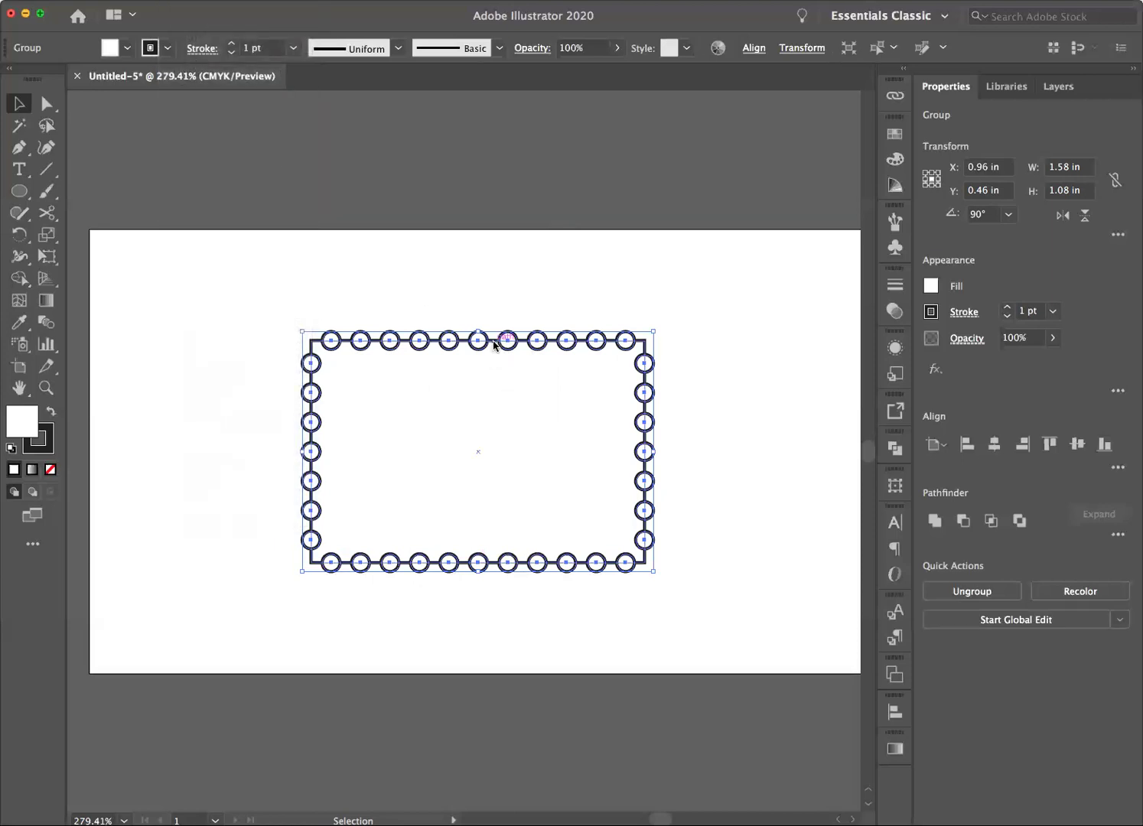
- Try moving the grouped circles away from the rectangle as one unit and undo the move
{"action": "left_click_drag", "start_coordinate": [528, 345], "coordinate": [557, 309]}
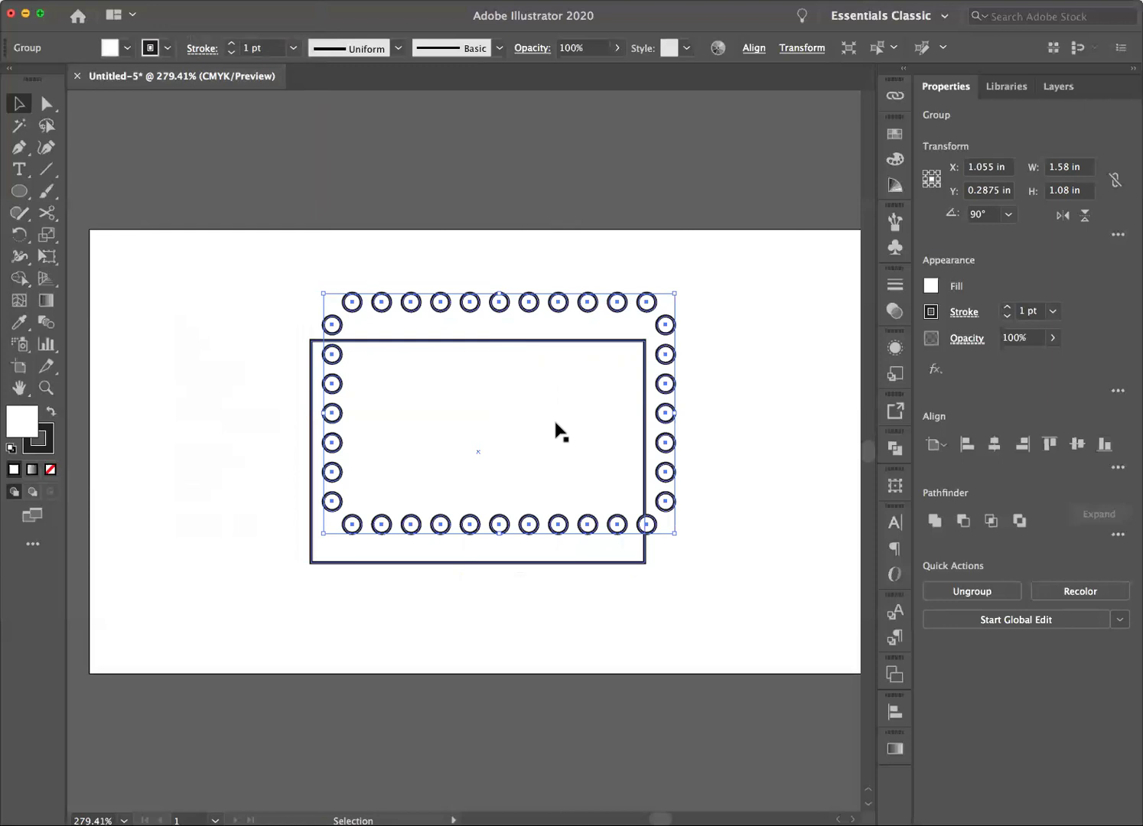
{"action": "key", "text": "a"}
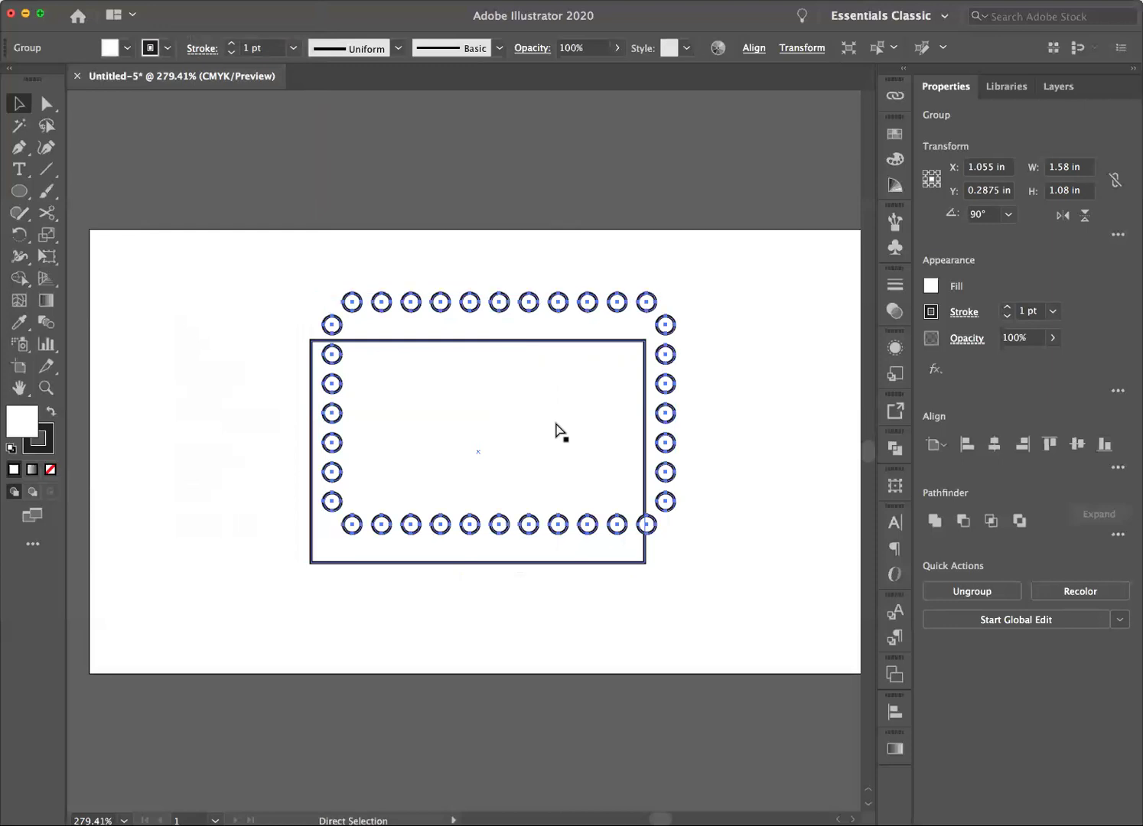
{"action": "key", "text": "super+z"}
{"action": "key", "text": "v"}
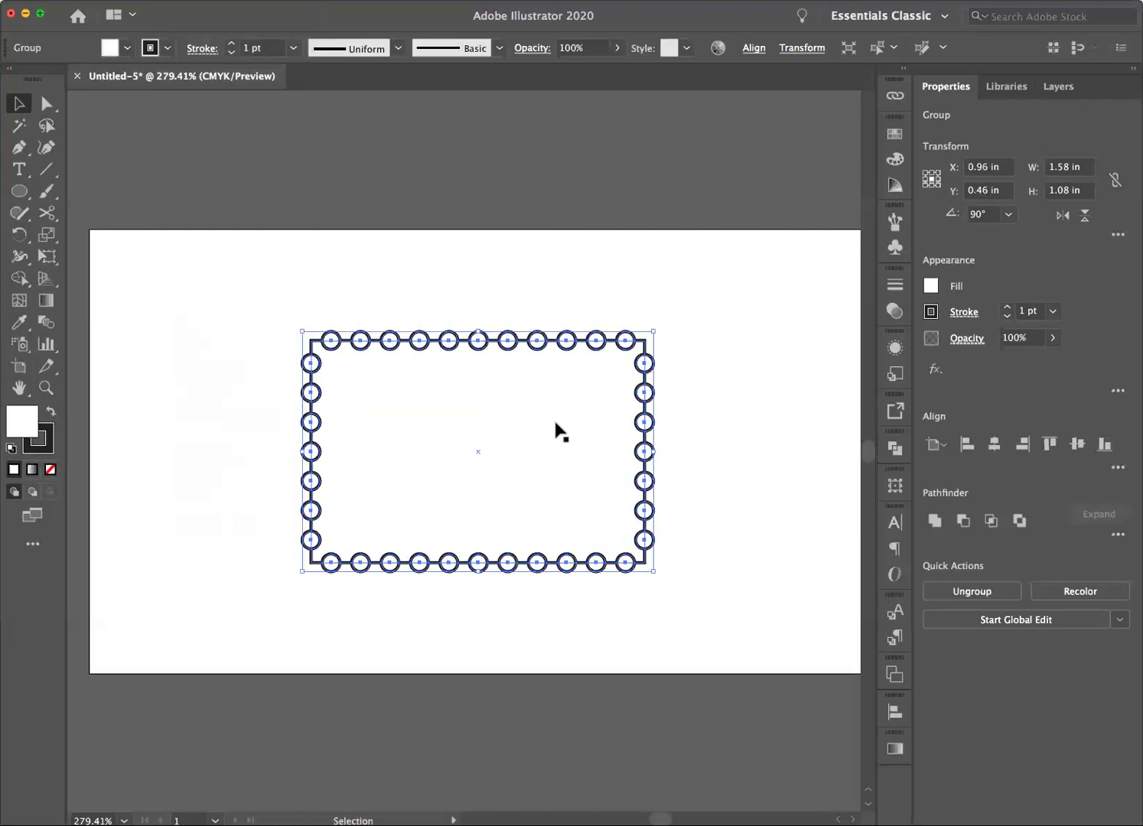
- Subtract the grouped circles from the rectangle with Minus Front and set the resulting stamp shape's stroke to 0.5 pt
{"action": "left_click_drag", "start_coordinate": [254, 303], "coordinate": [392, 396]}
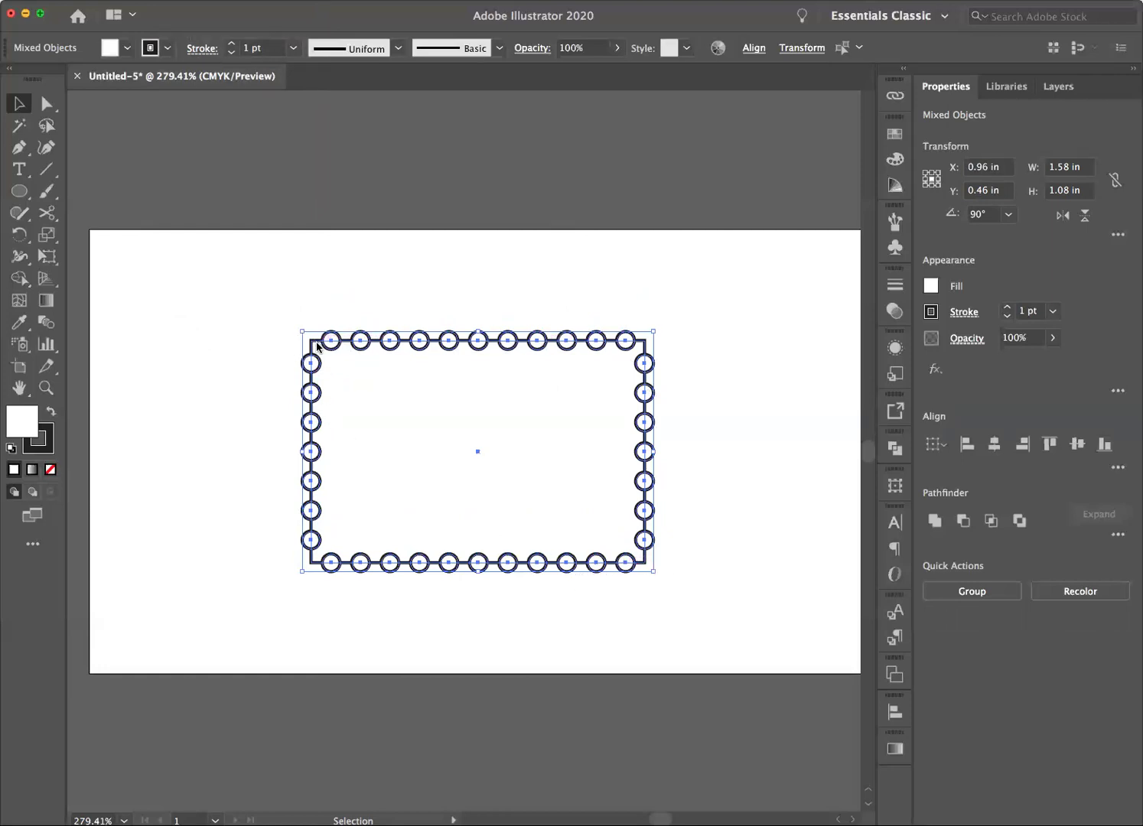
{"action": "left_click", "coordinate": [963, 521]}
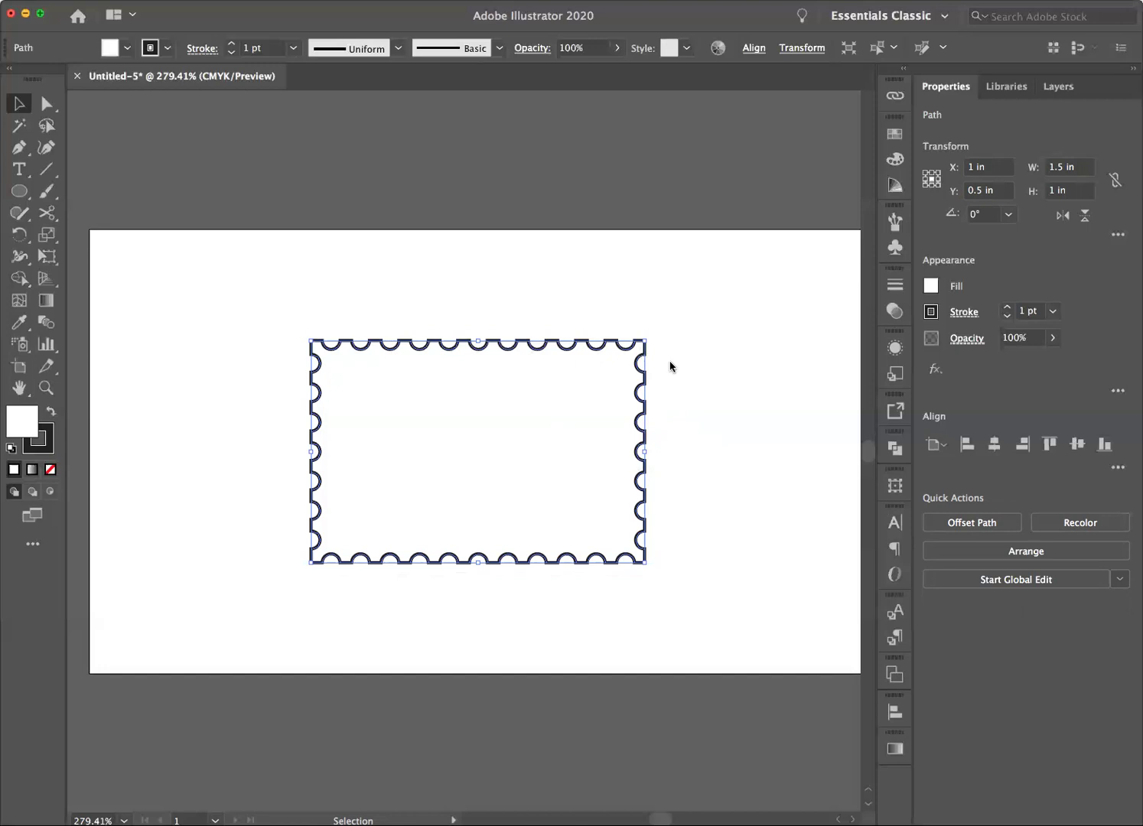
{"action": "left_click", "coordinate": [1006, 317]}
{"action": "left_click", "coordinate": [1006, 316]}
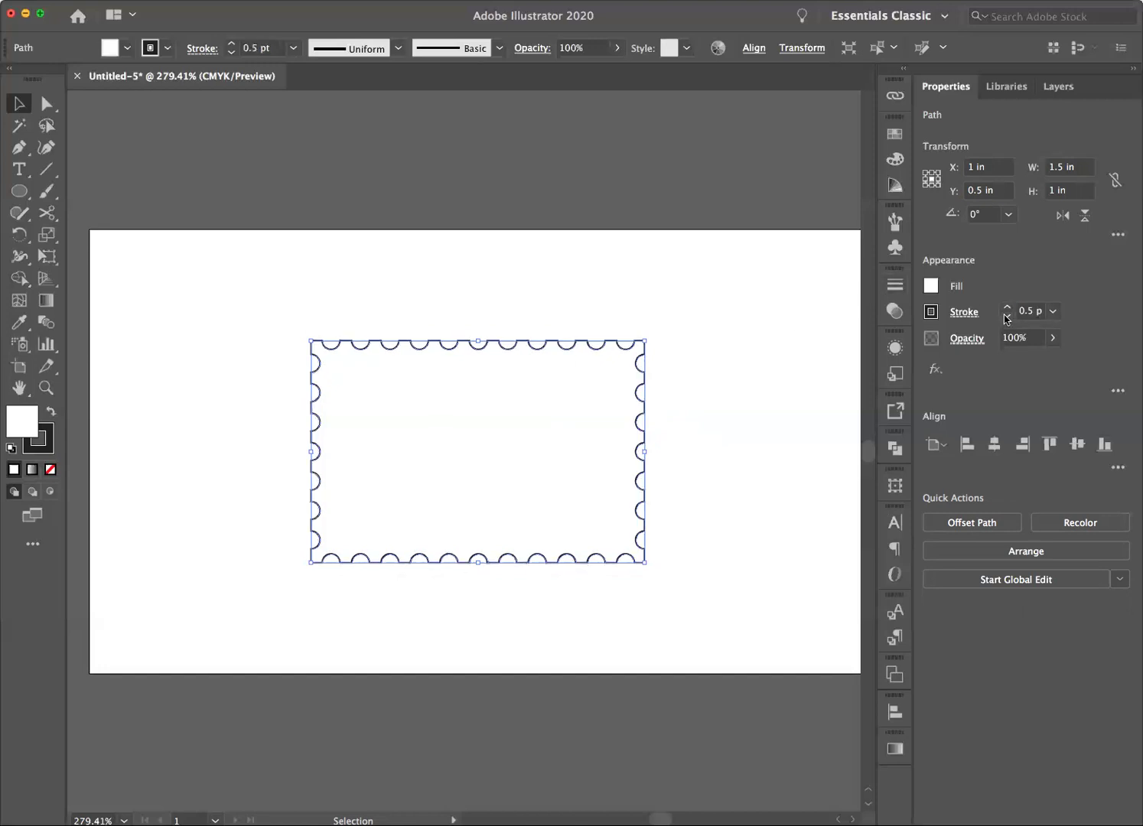
{"action": "left_click", "coordinate": [739, 398]}
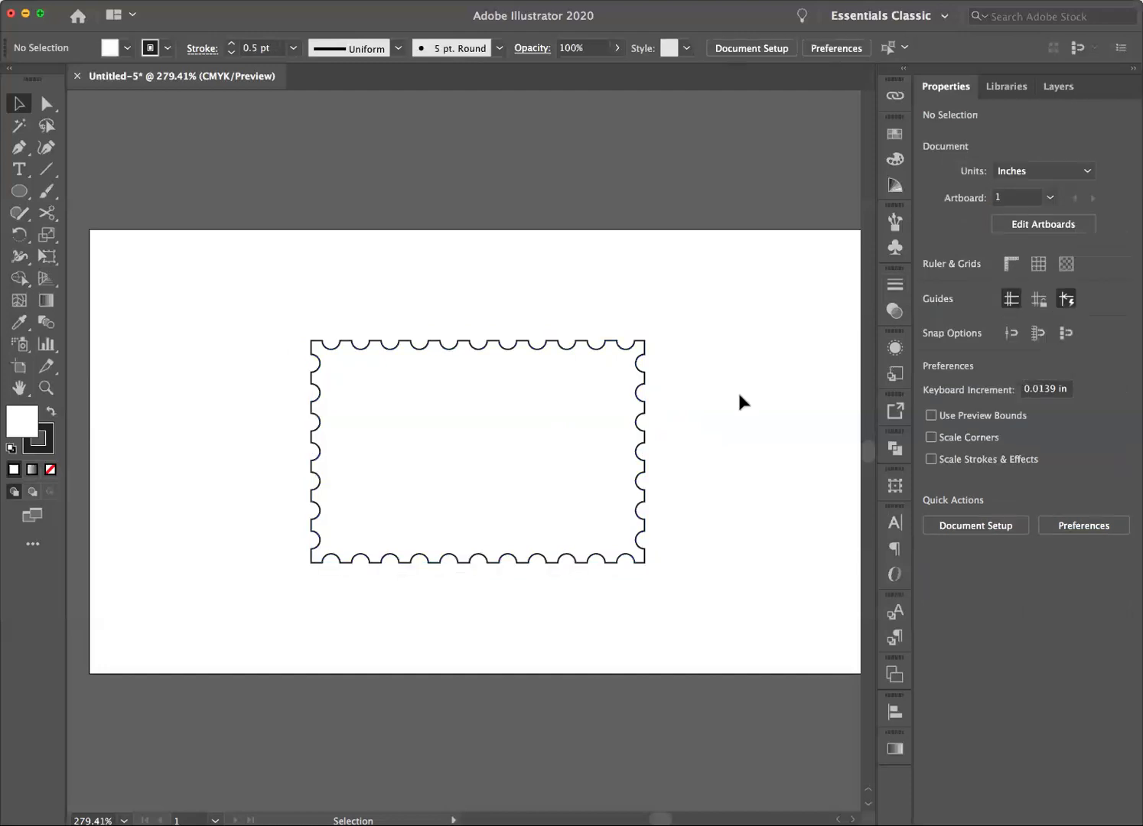